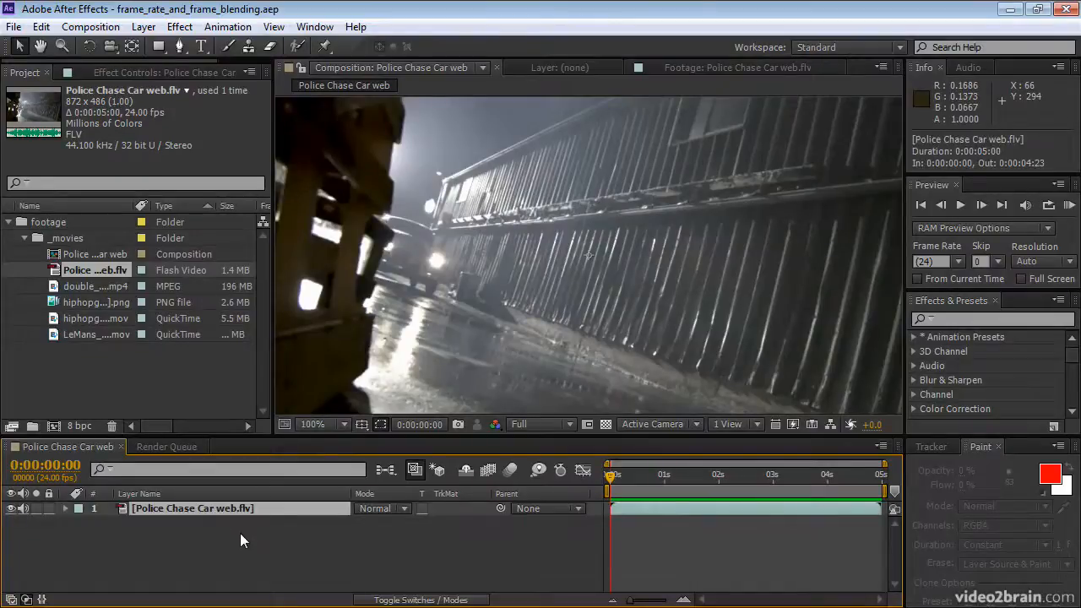
Step: Try a Freeze Frame on the Police Chase Car web.flv layer at 0:00:02:02, preview it, and undo it
drag(611, 475, 723, 478)
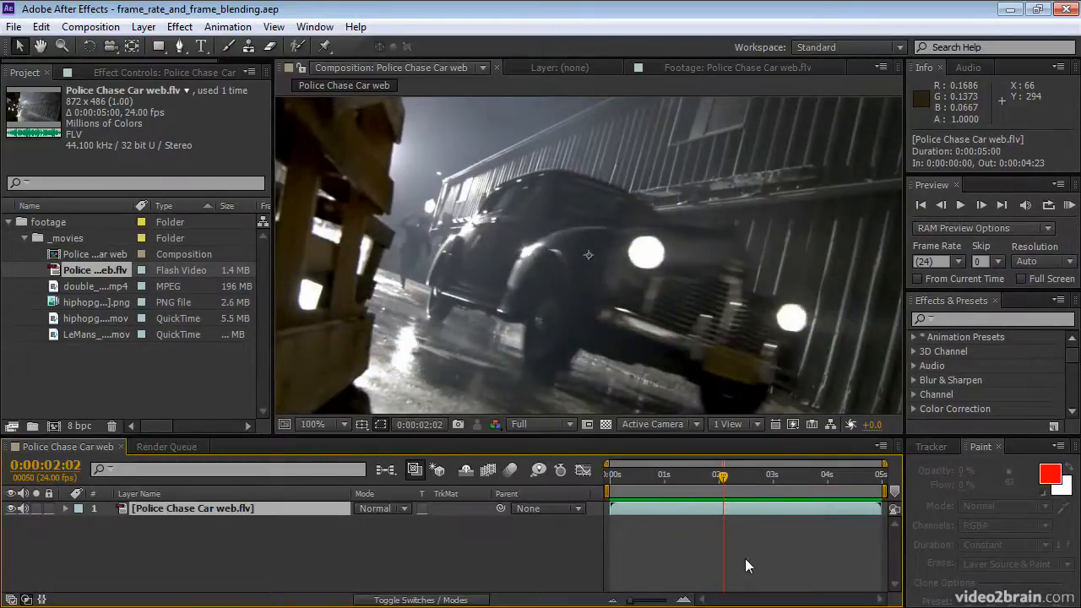
click(143, 26)
mouse_move(242, 207)
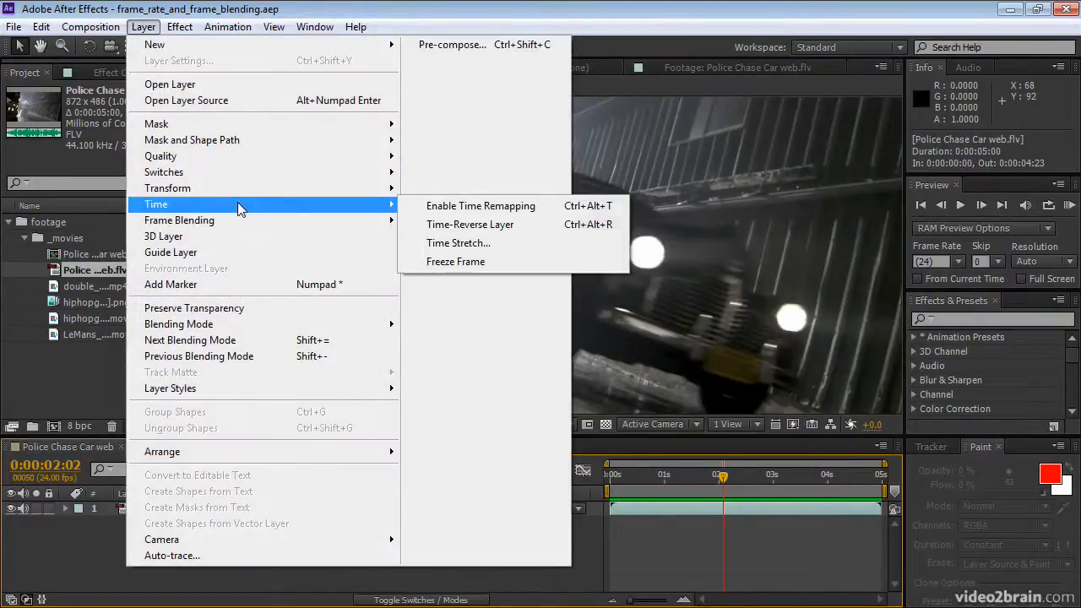
click(499, 268)
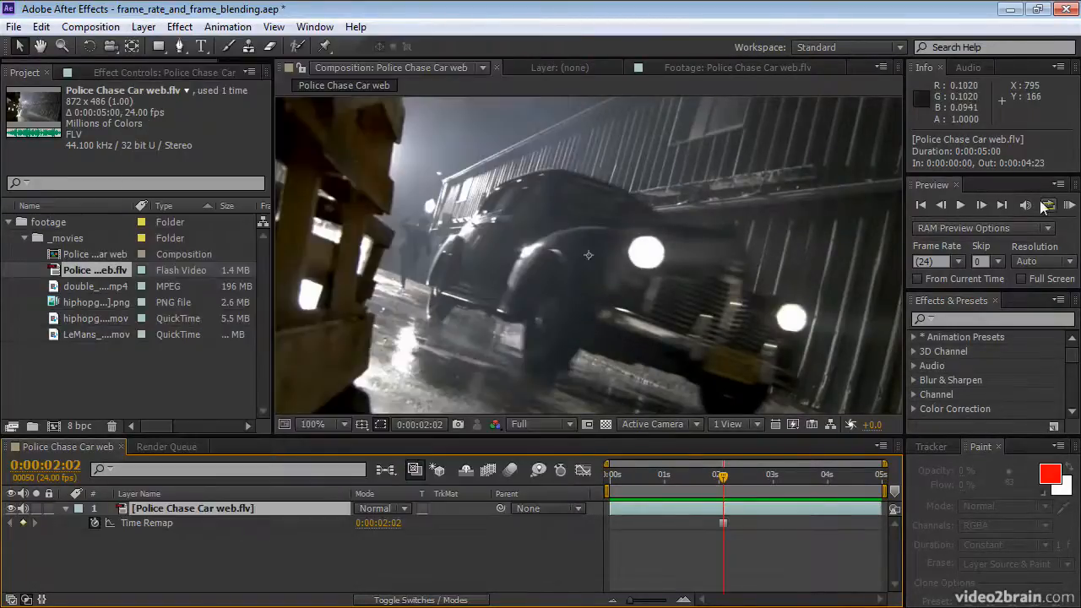
click(1069, 206)
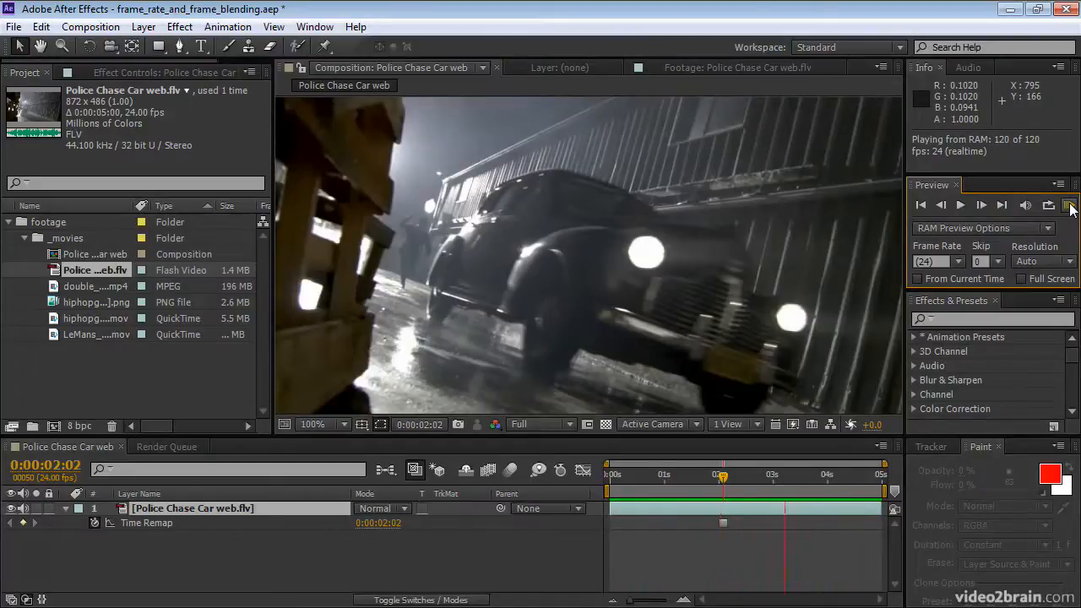
click(1069, 206)
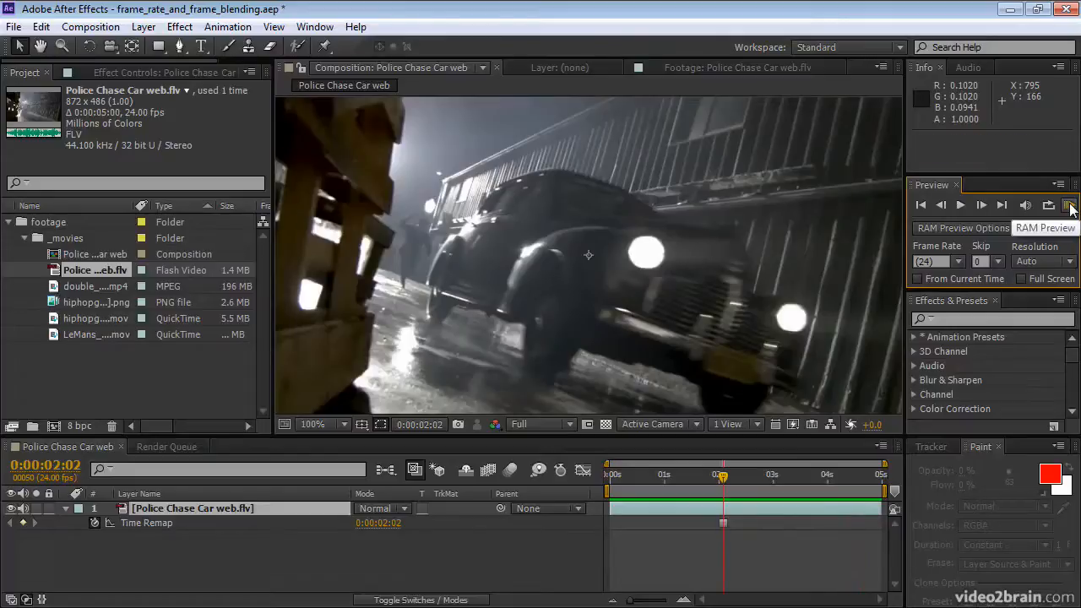
key(ctrl+z)
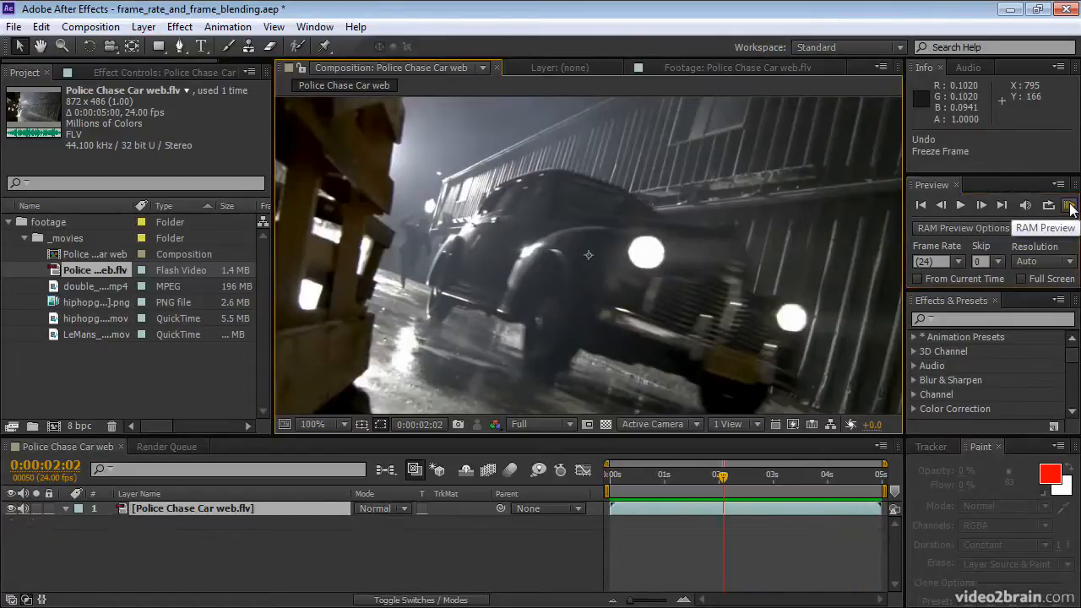
Step: Enable Time Remapping on the Police Chase Car web.flv layer
click(142, 27)
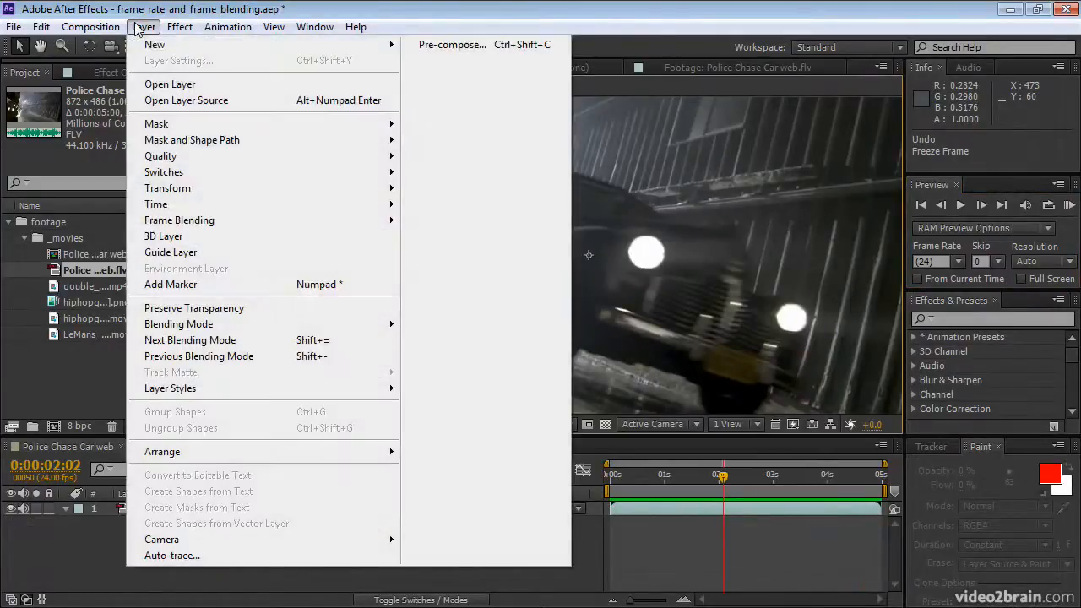
mouse_move(249, 207)
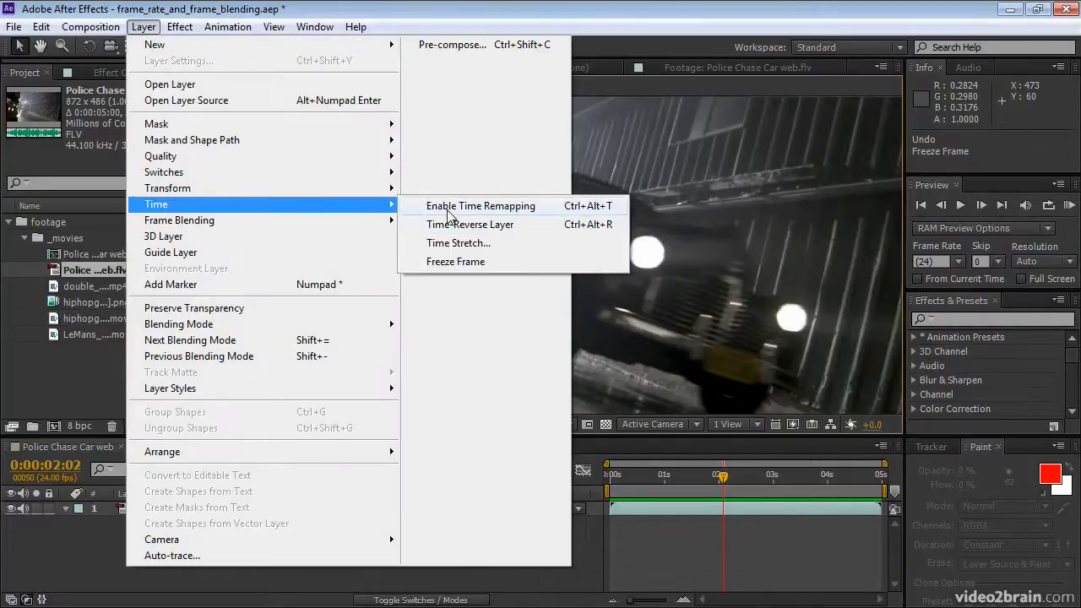
click(444, 207)
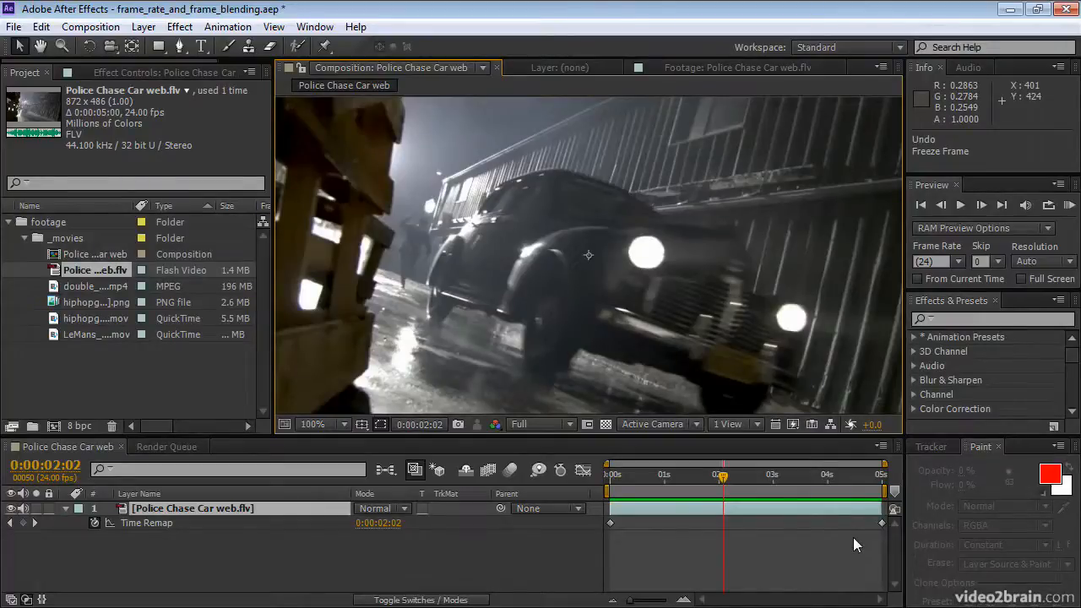
Step: Set the Police Chase Car web composition's duration to 0:00:10:00
key(ctrl+k)
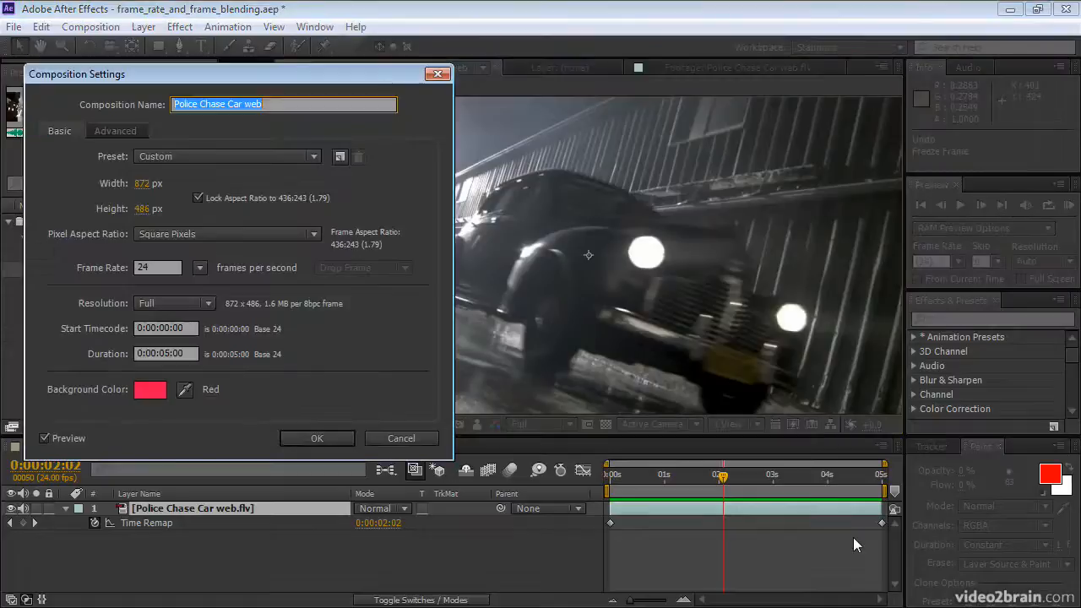
click(168, 353)
key(shift+Left)
key(shift+Left)
text(10)
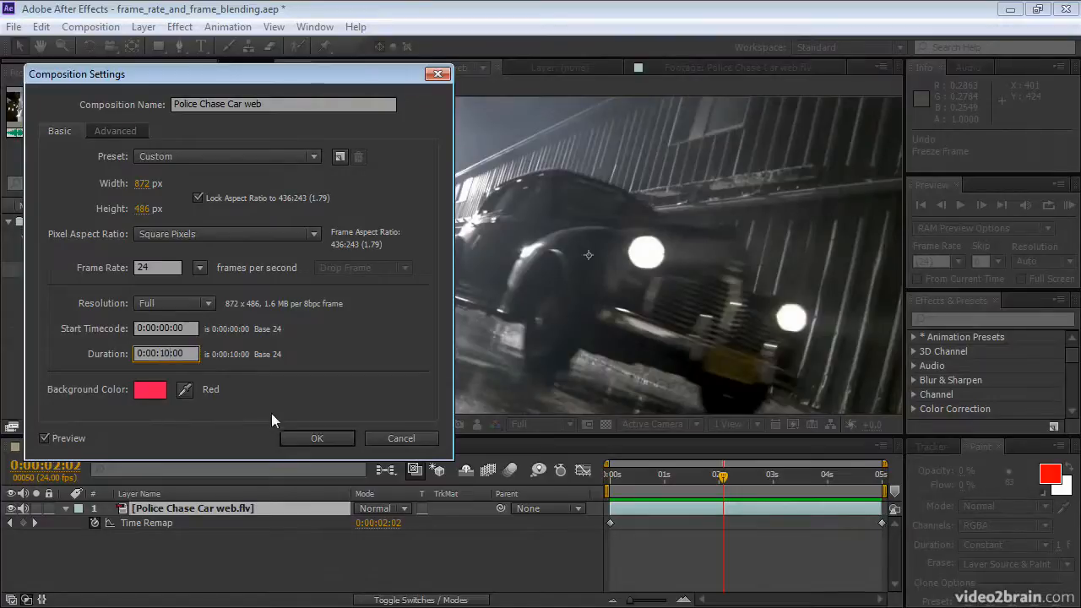
click(295, 439)
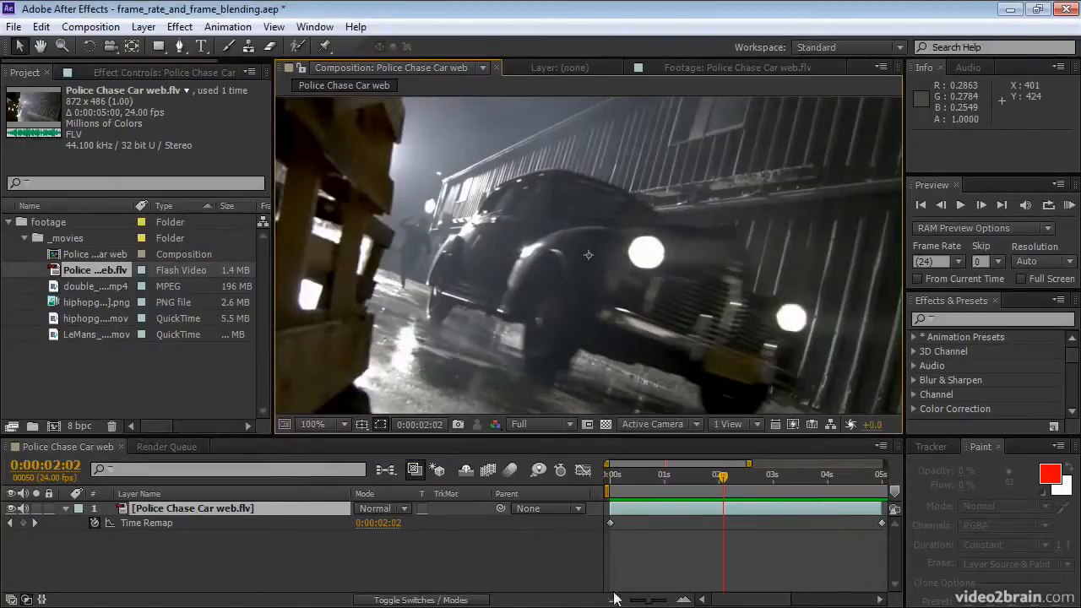
Step: Extend the time-remapped layer's out point to the end of the composition at 0:00:09:23
drag(654, 601, 614, 604)
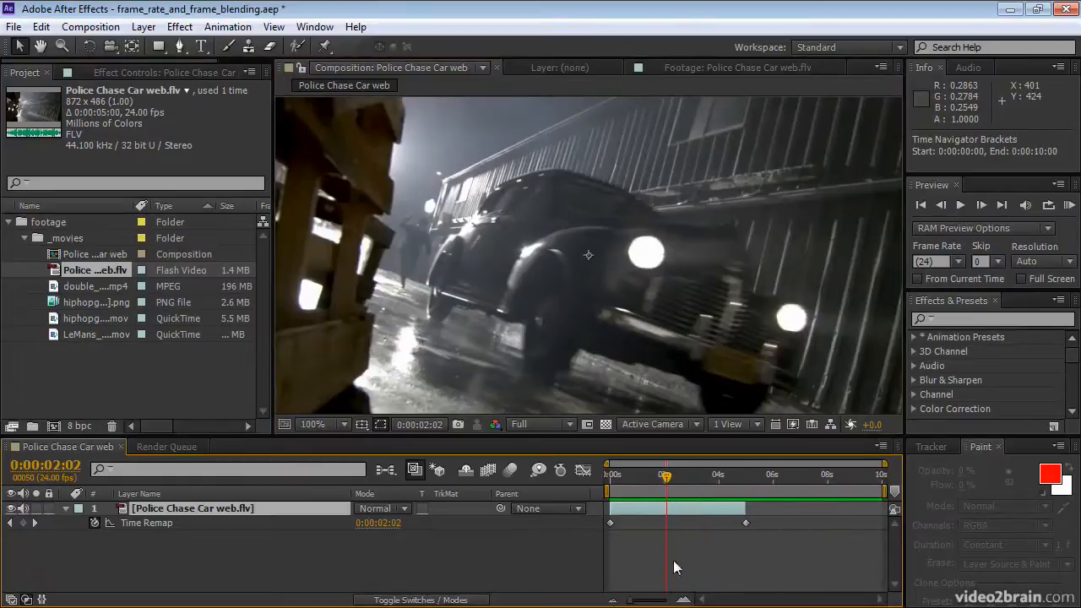
drag(743, 508, 767, 517)
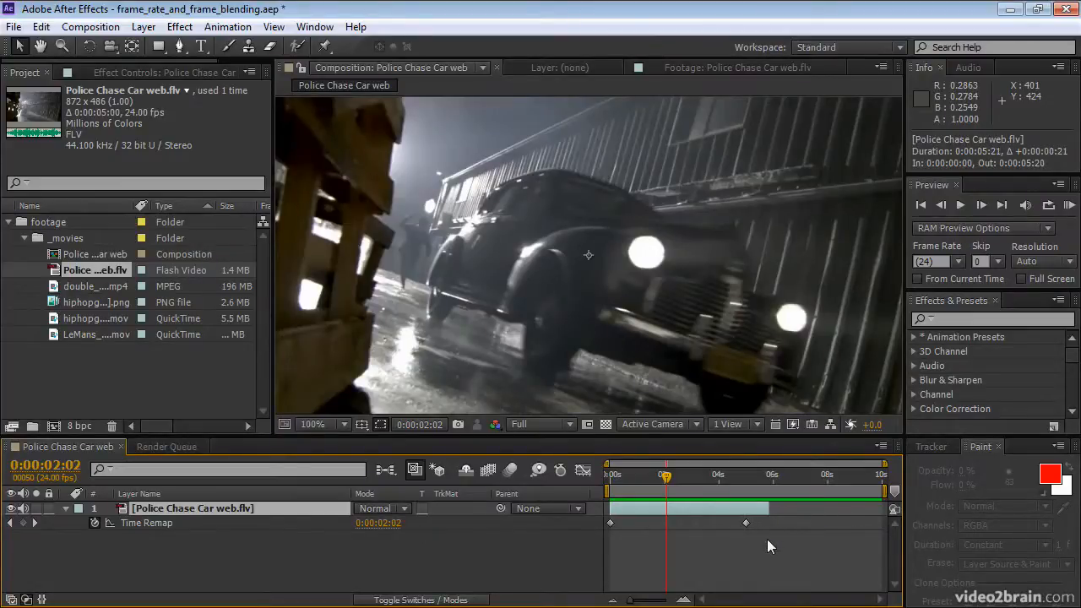
key(End)
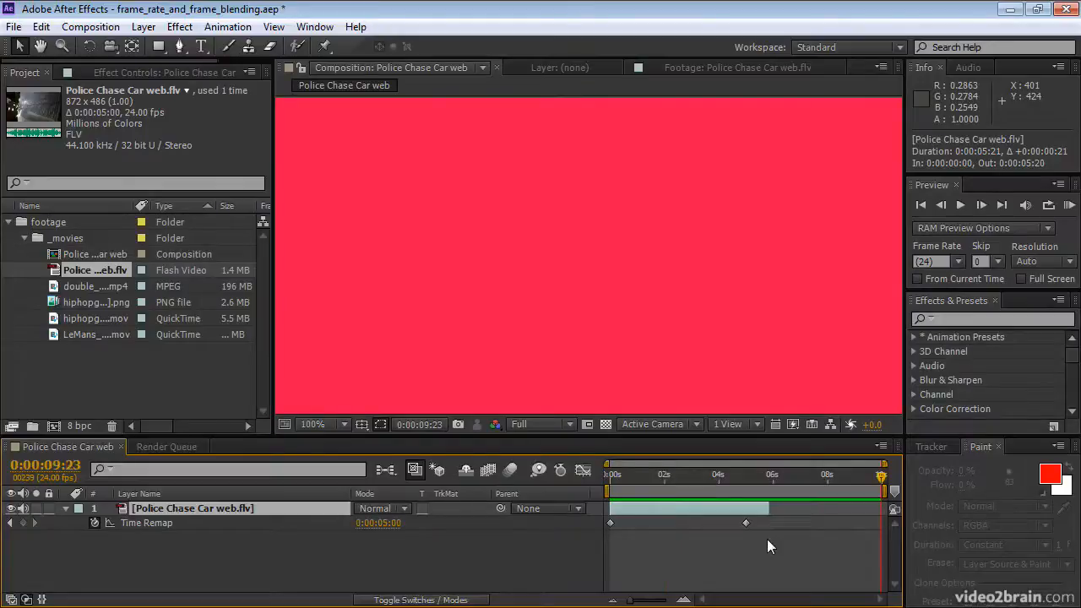
key(alt+bracketright)
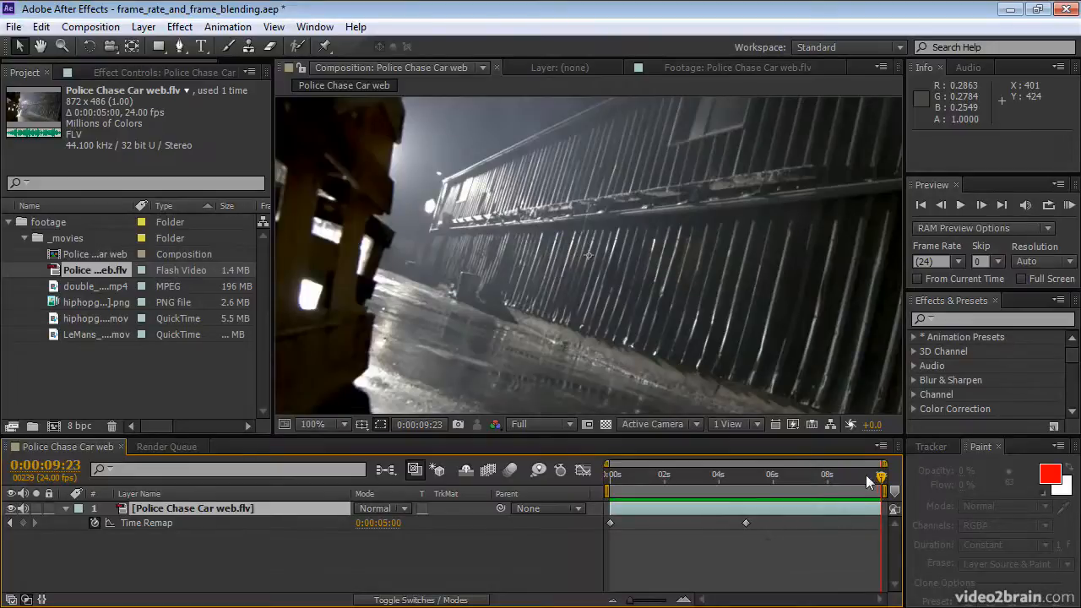
Step: Add a Time Remap keyframe at 0:00:02:03 and shift it together with the end keyframe about two seconds later, ending at 0:00:06:22
drag(842, 485, 667, 490)
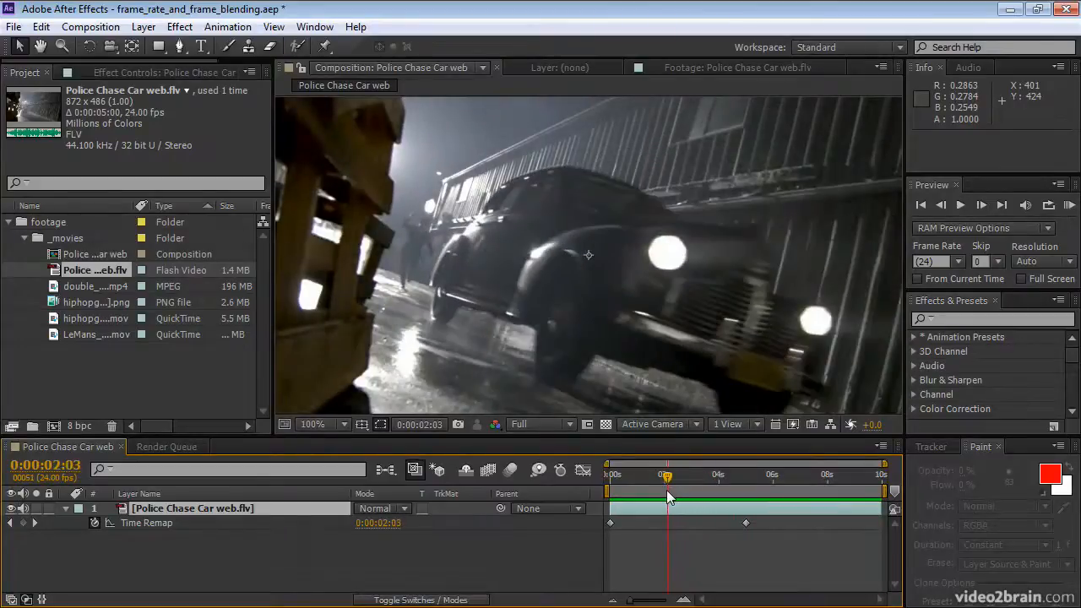
click(24, 524)
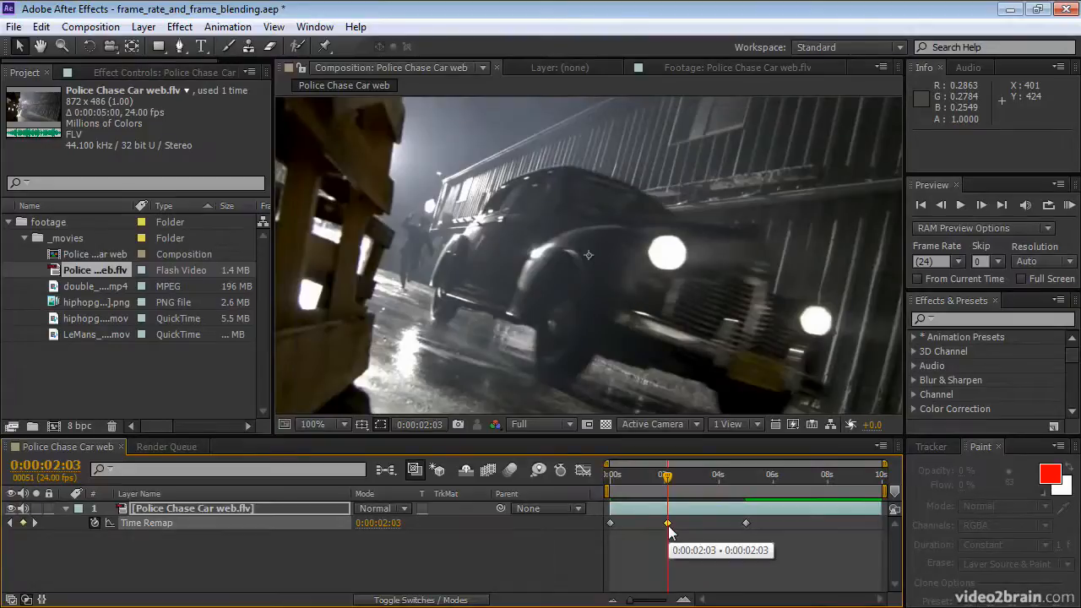
drag(756, 543, 655, 525)
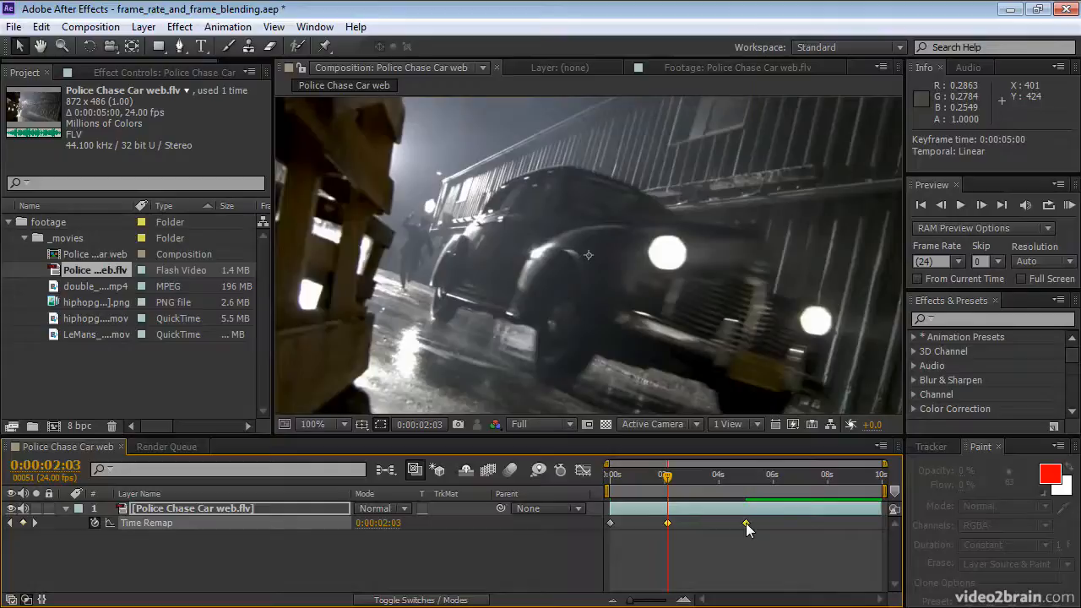
drag(746, 523, 799, 522)
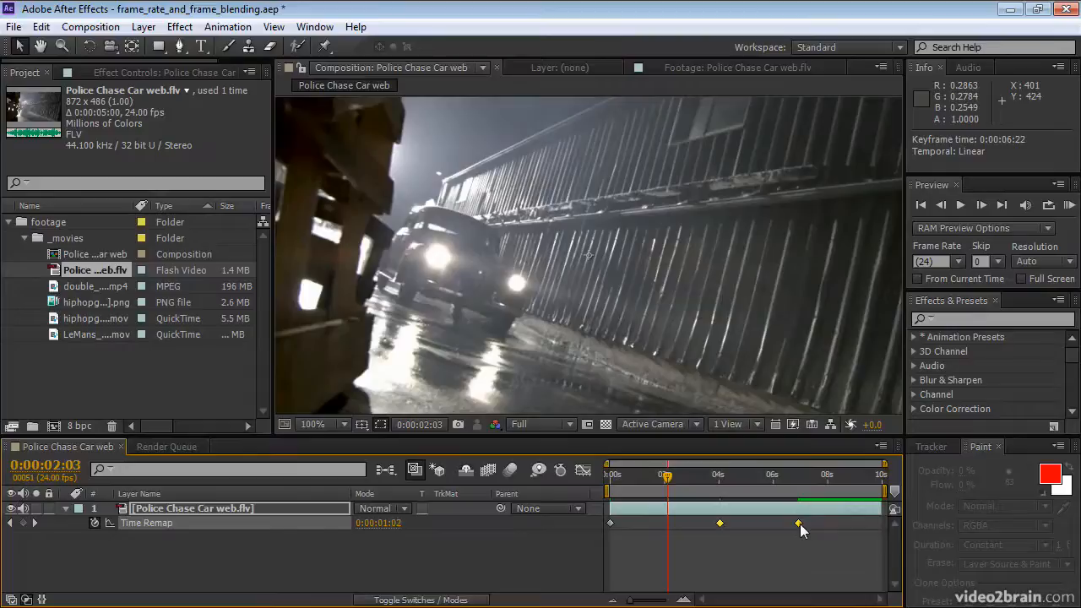
Step: Copy the middle Time Remap keyframe near four seconds and paste it at 0:00:02:03 to hold the car's frame
mouse_move(800, 523)
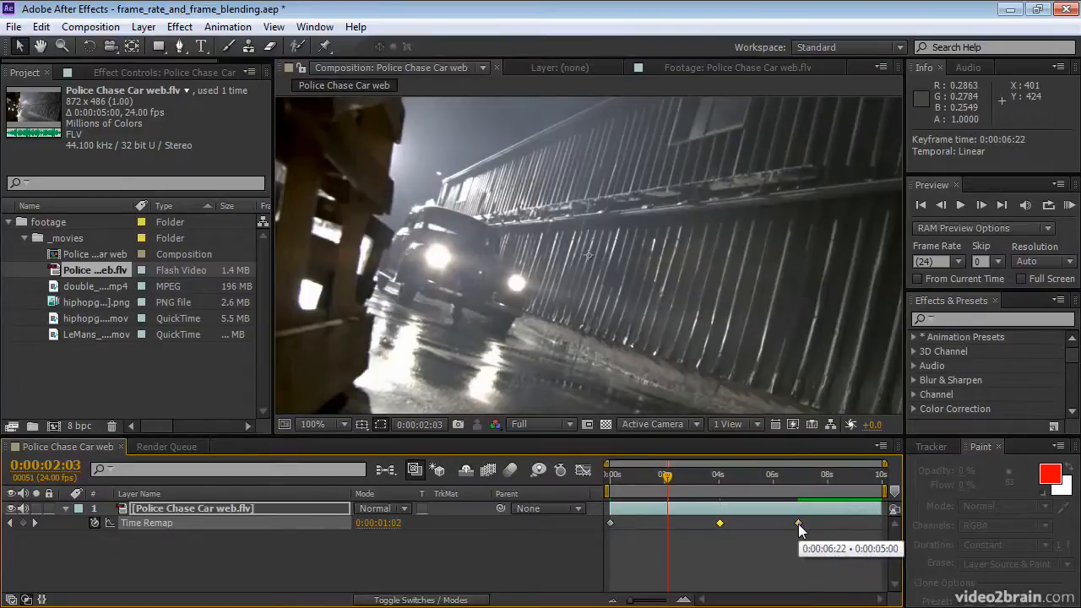
click(720, 524)
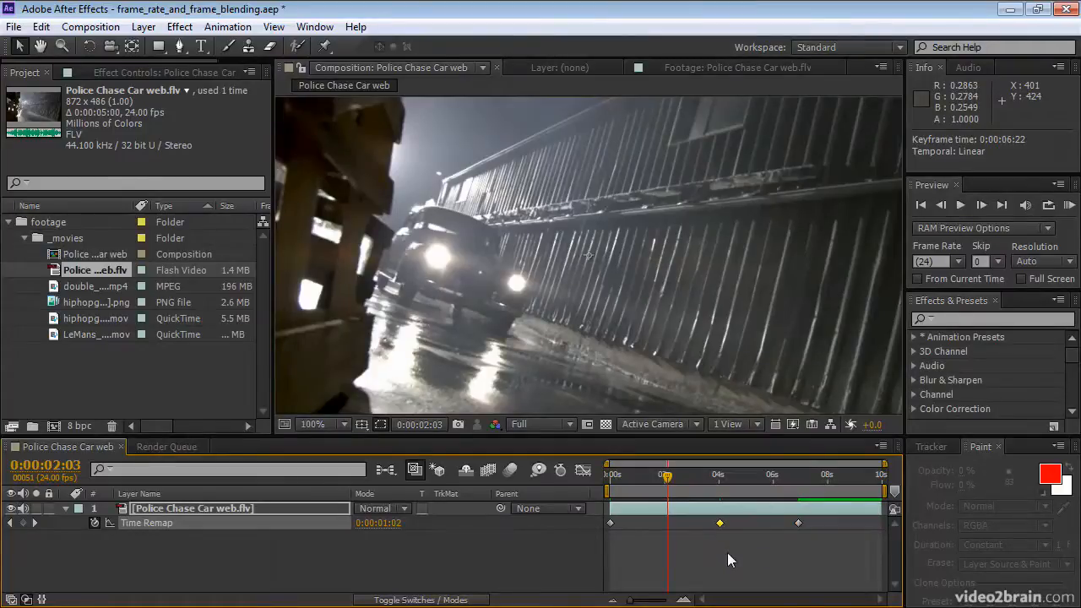
key(ctrl+c)
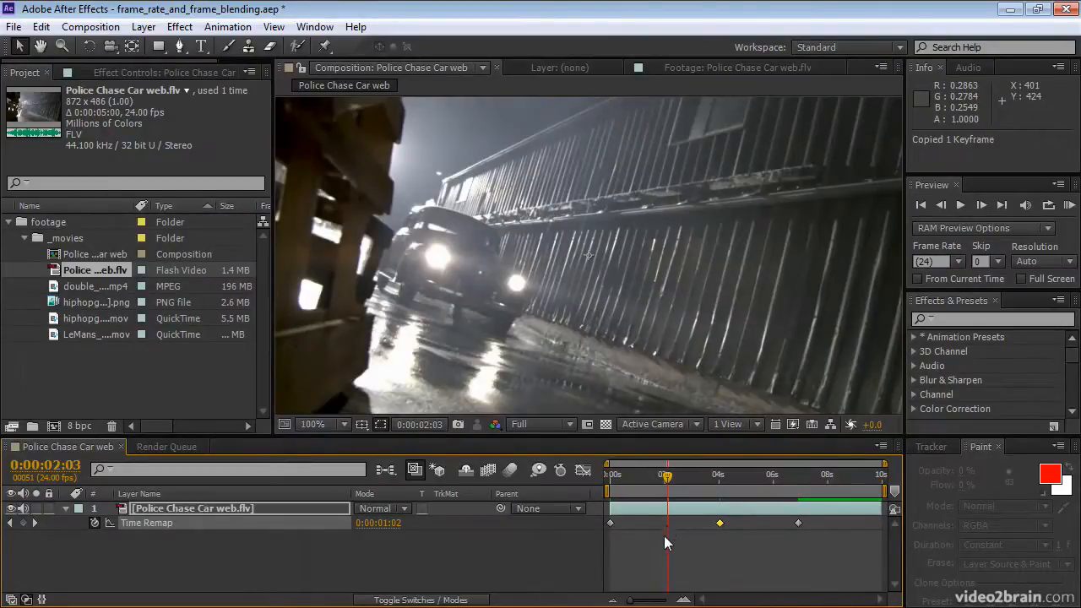
key(ctrl+v)
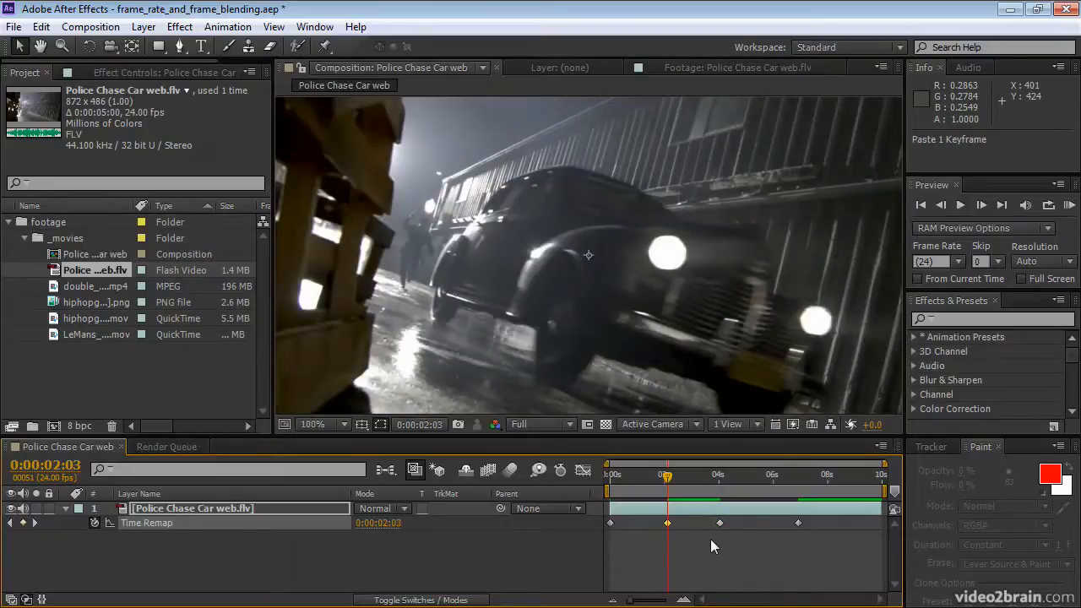
Step: Examine the Time Remap curve in the Graph Editor and RAM preview the freeze from the beginning, returning to the keyframe view
click(582, 471)
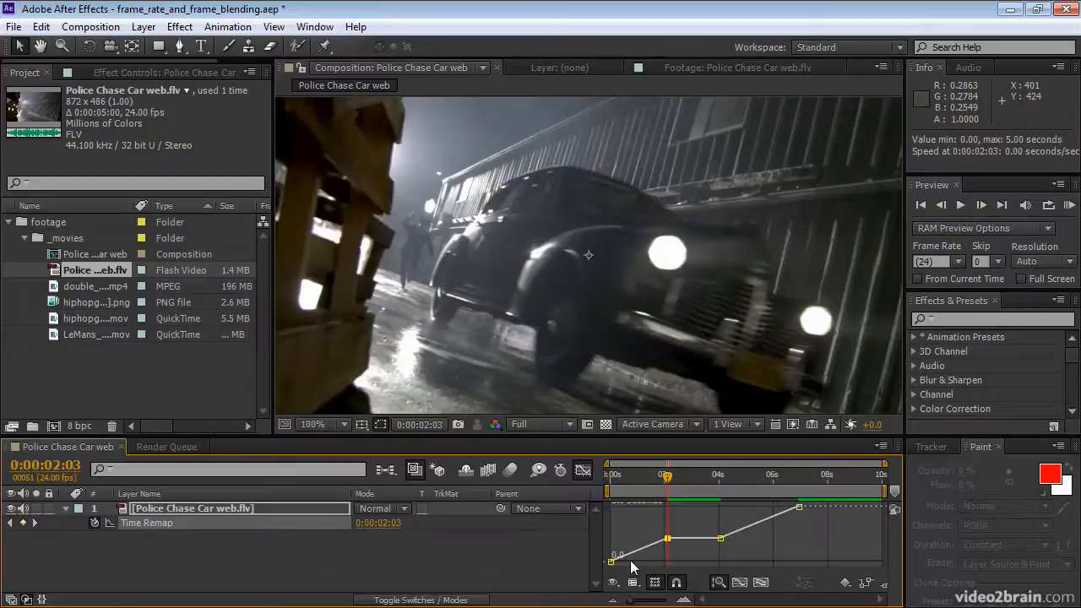
key(Delete)
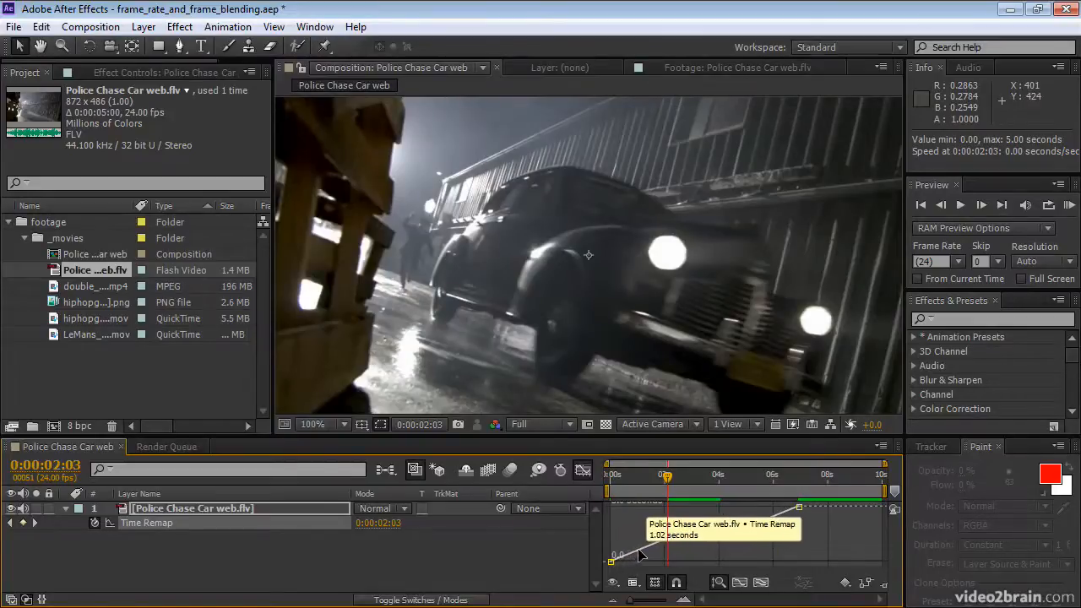
key(ctrl+z)
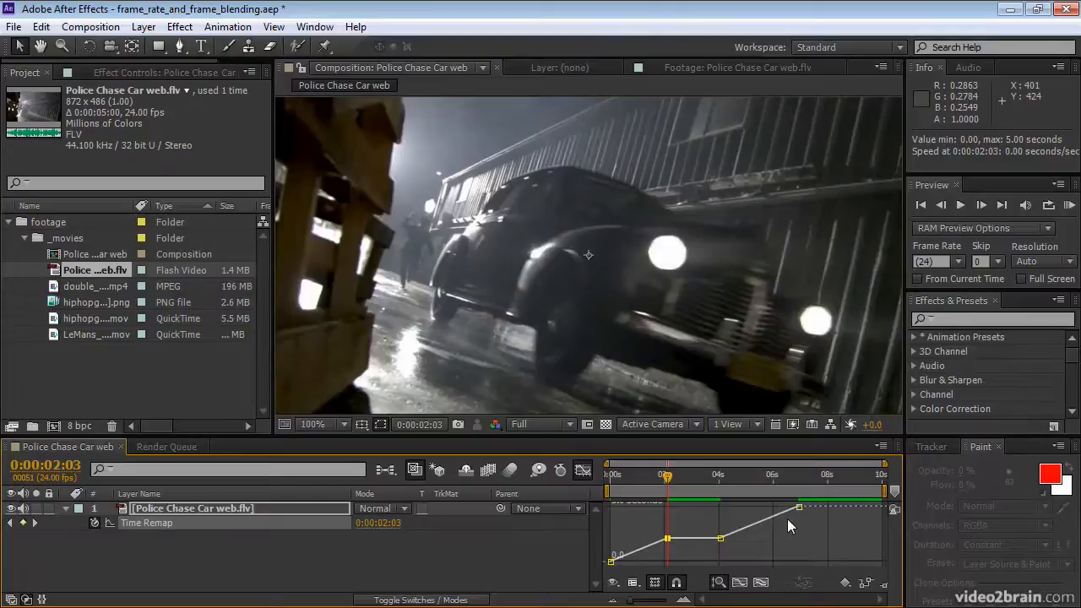
key(Home)
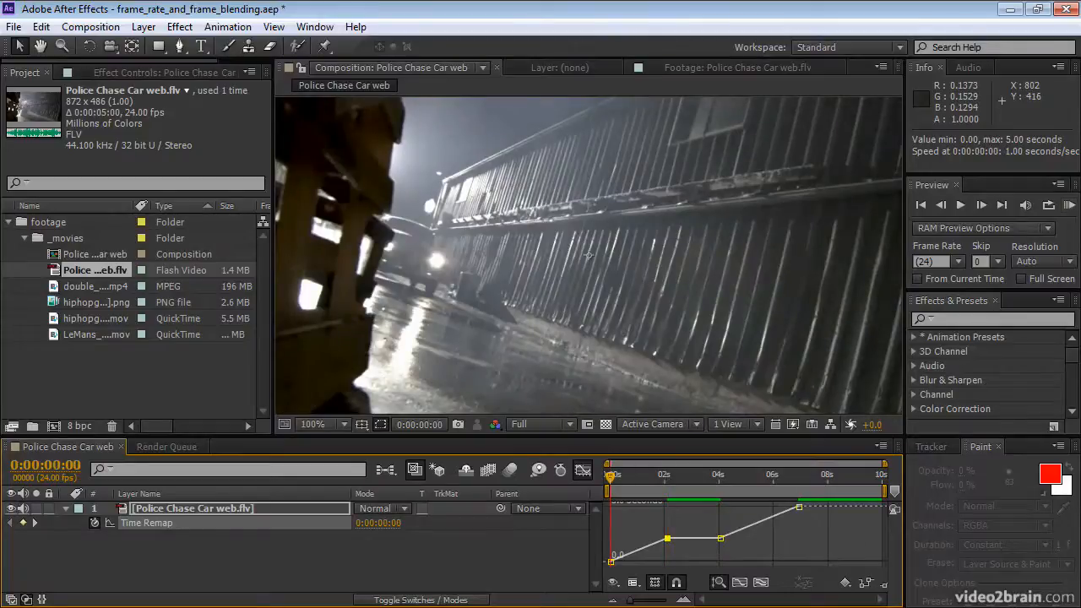
click(1069, 206)
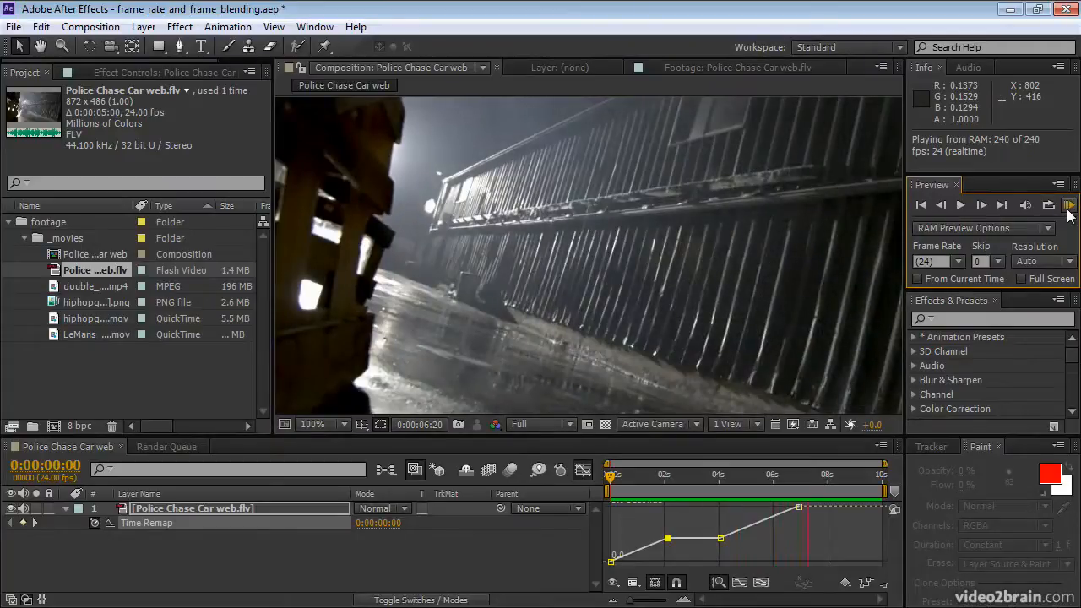
click(1068, 210)
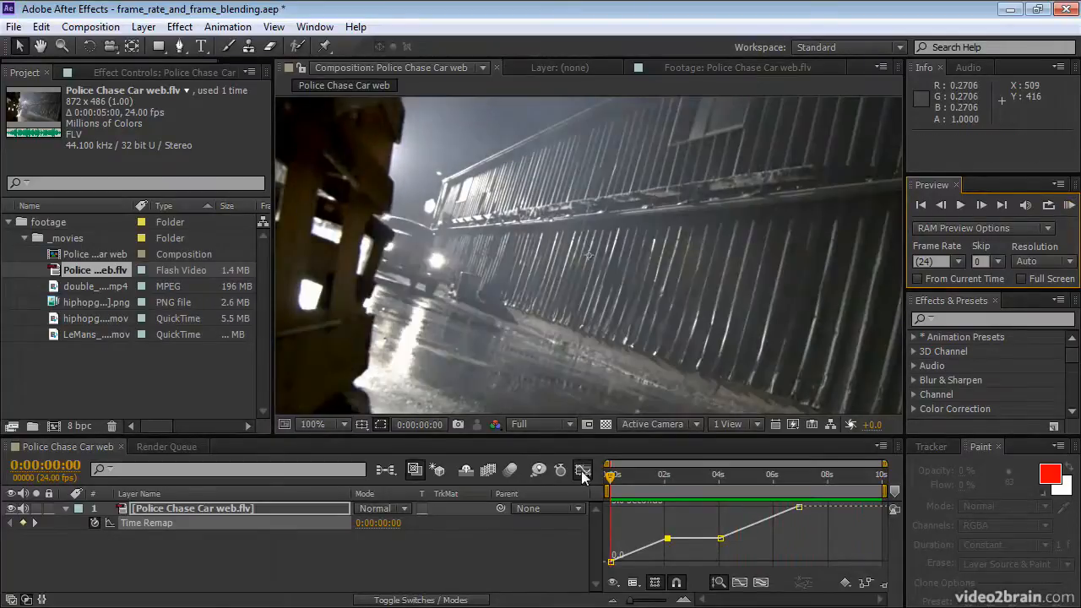
click(583, 471)
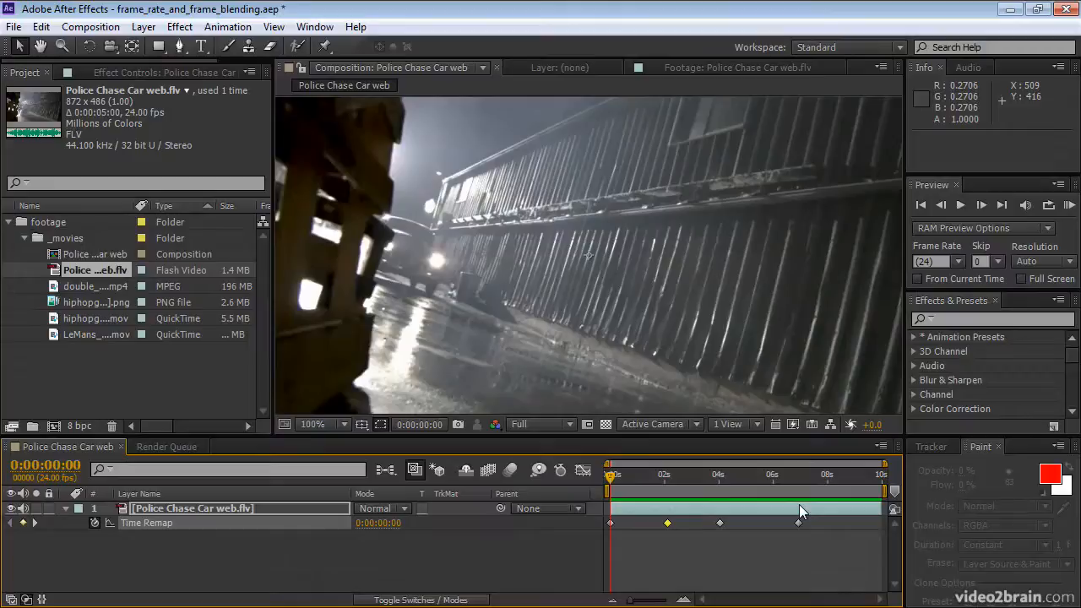
Step: Step back and forth through the layer's Time Remap keyframes, finishing on the last one at 0:00:06:22
key(k)
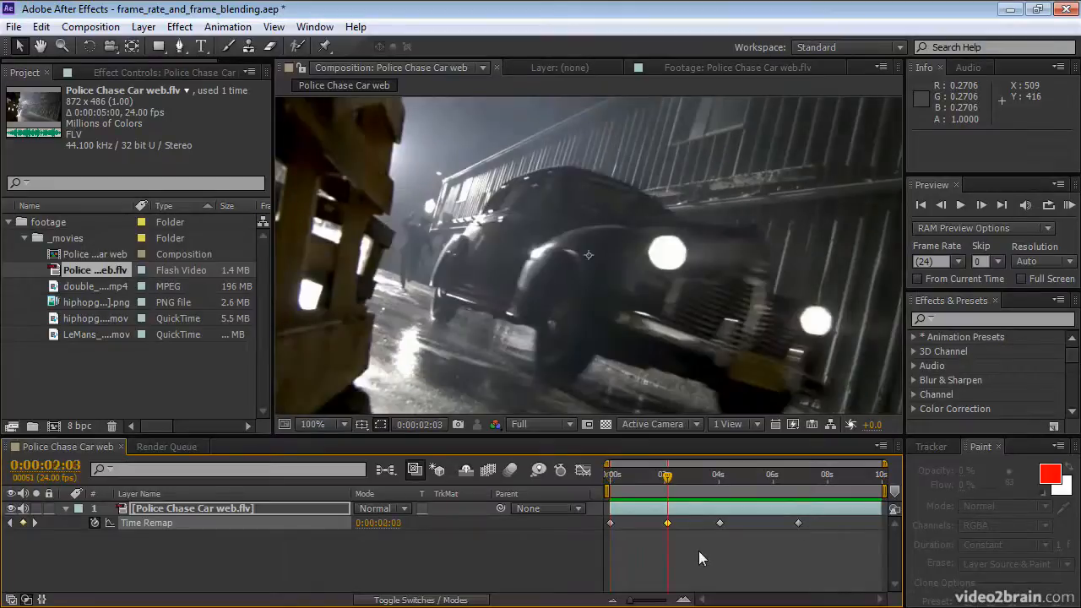
key(k)
key(k)
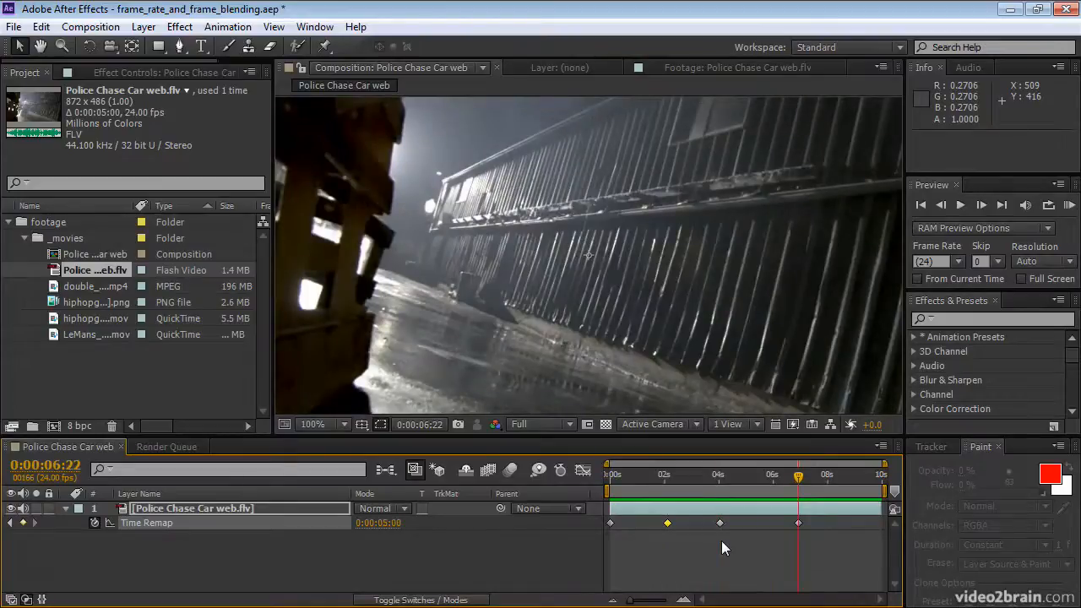
key(j)
key(j)
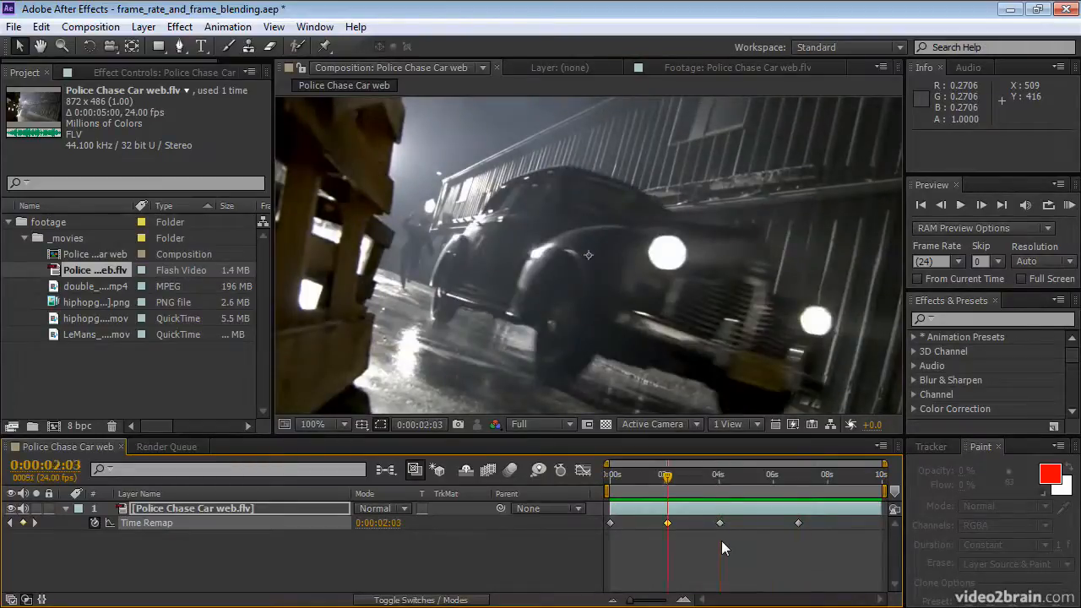
key(k)
key(k)
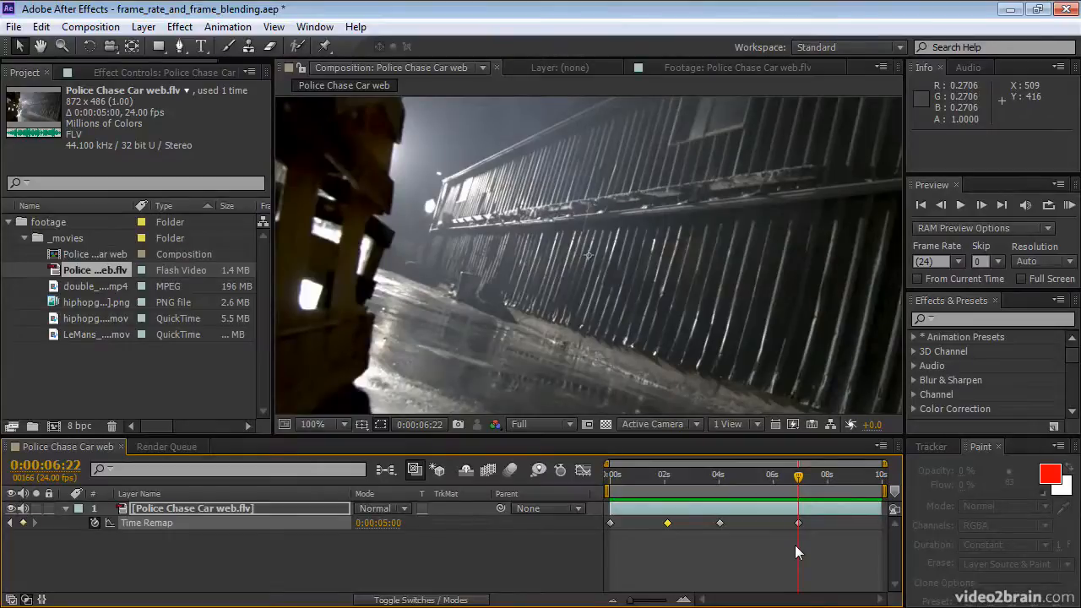
Step: End the work area and the car layer at 0:00:06:22, trim the composition to the work area, and run a RAM preview
key(n)
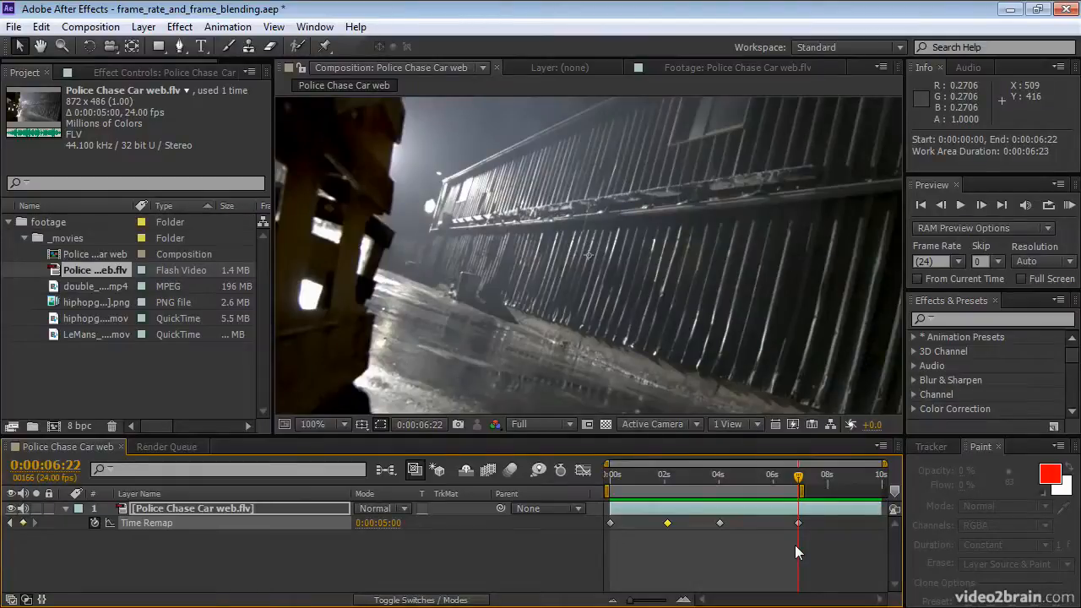
key(alt+bracketright)
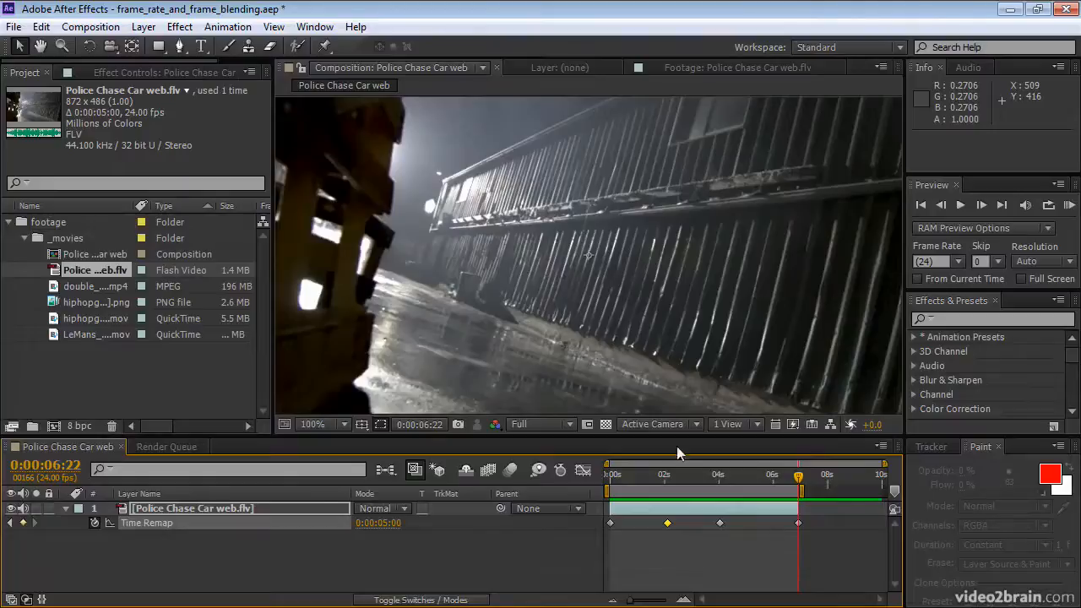
click(94, 28)
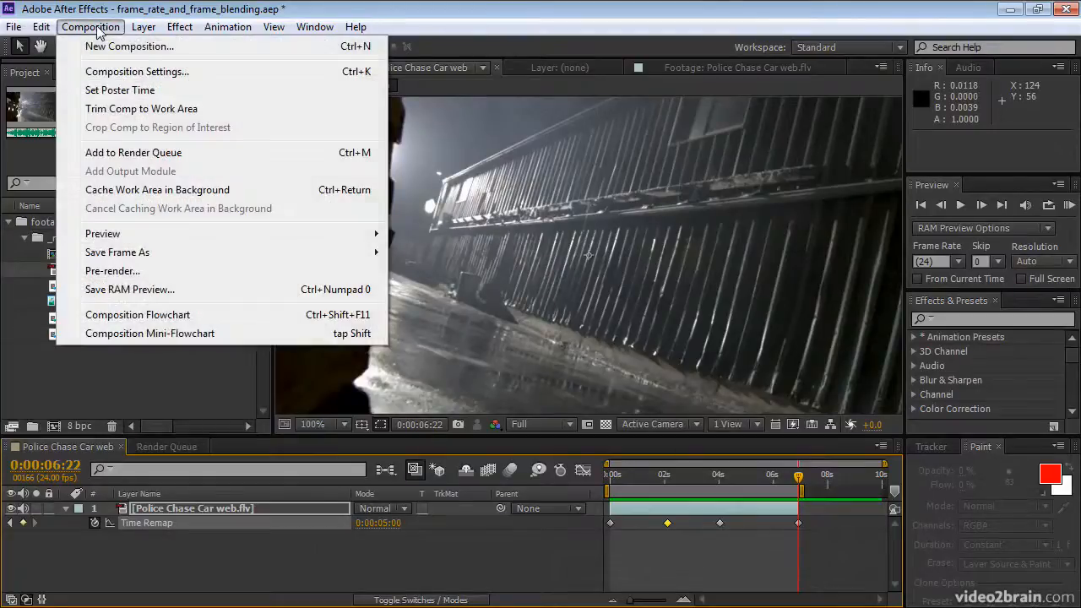
click(132, 109)
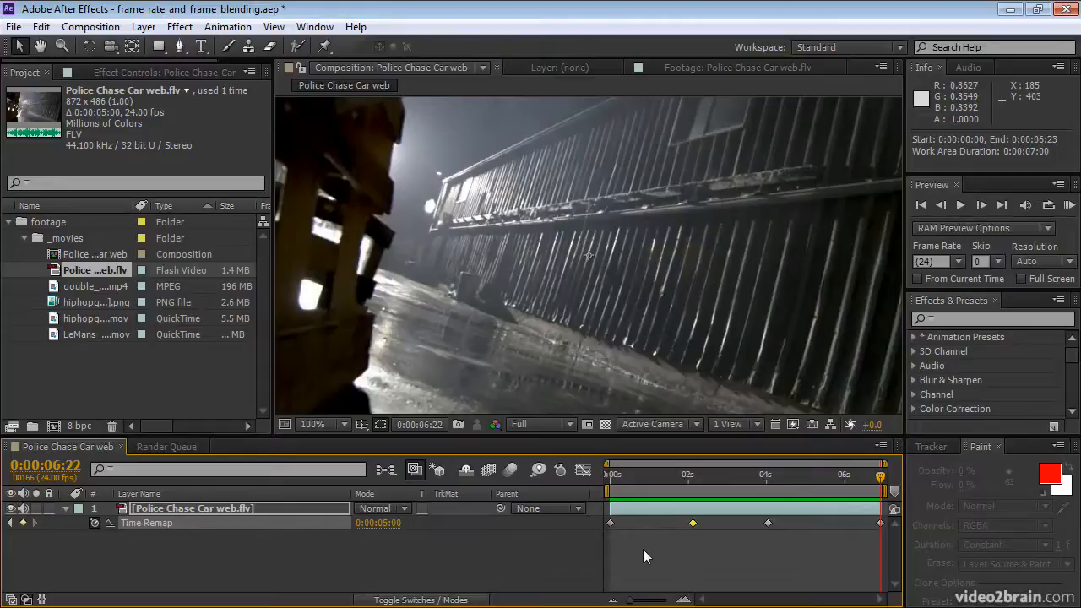
click(1069, 207)
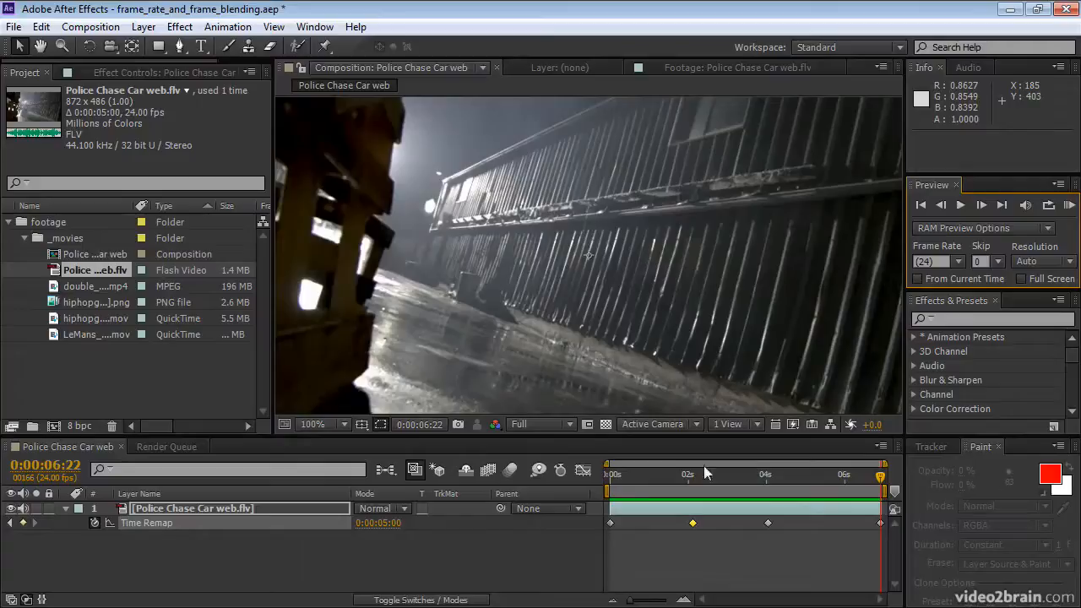
Step: In the Graph Editor, raise the Time Remap keyframe near four seconds and lower it again to level with the keyframe near two seconds
click(581, 472)
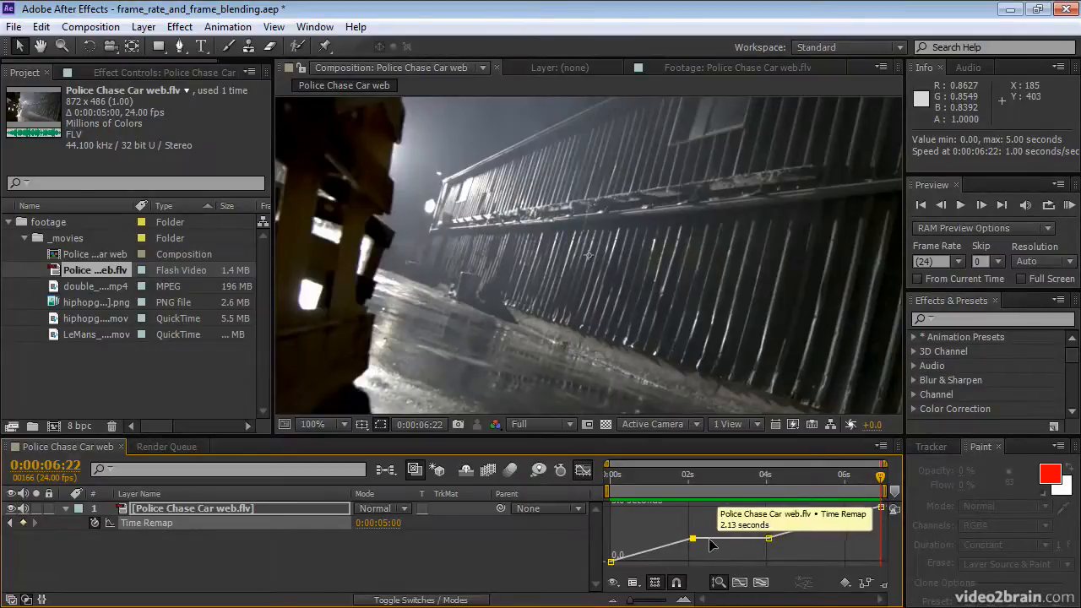
click(769, 539)
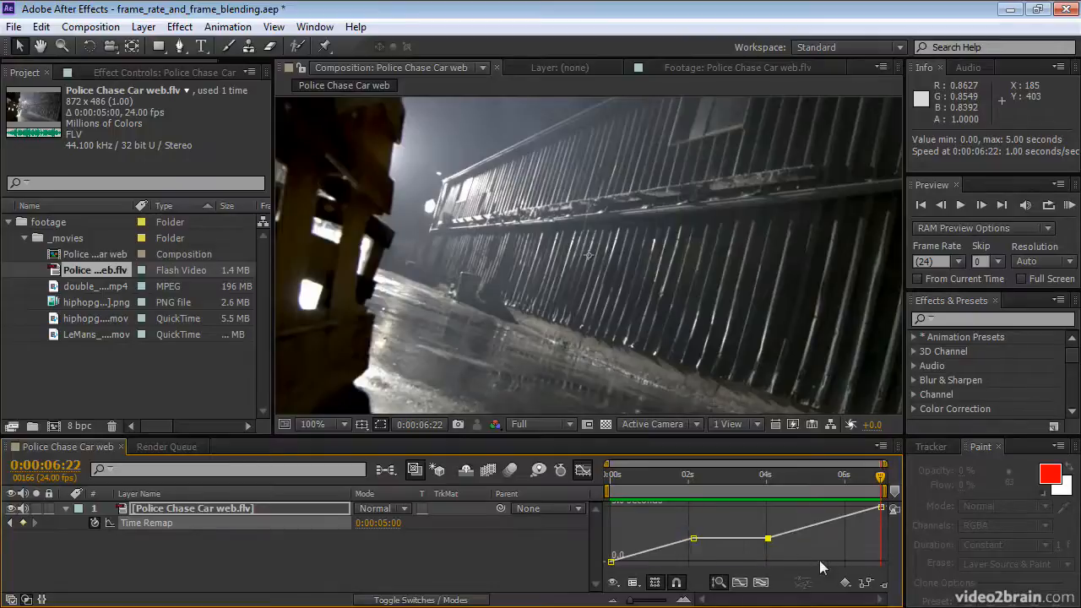
mouse_move(769, 540)
drag(769, 542, 768, 533)
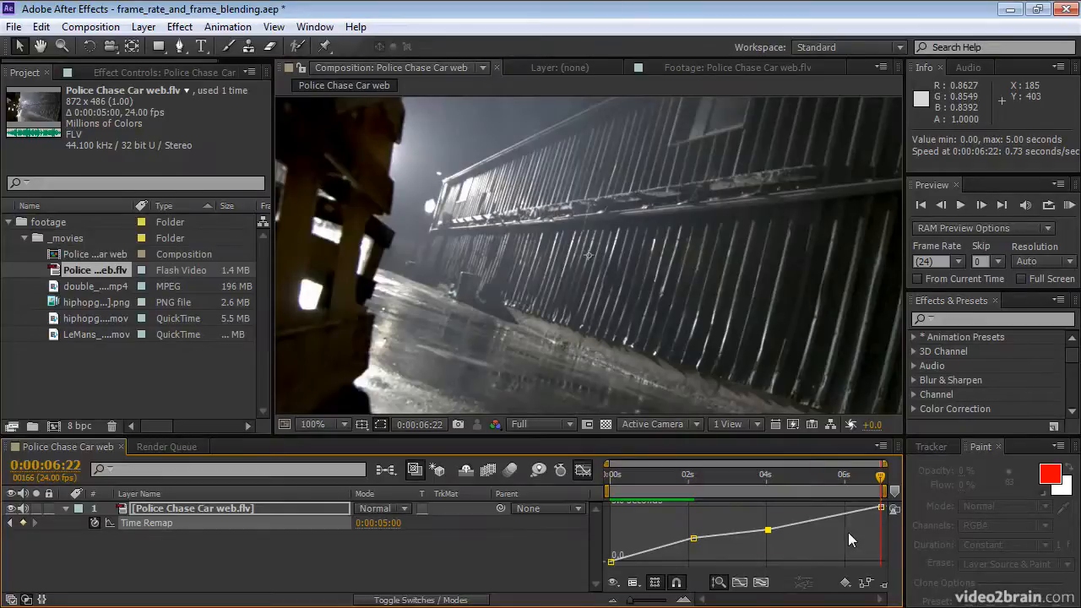
drag(768, 530, 770, 538)
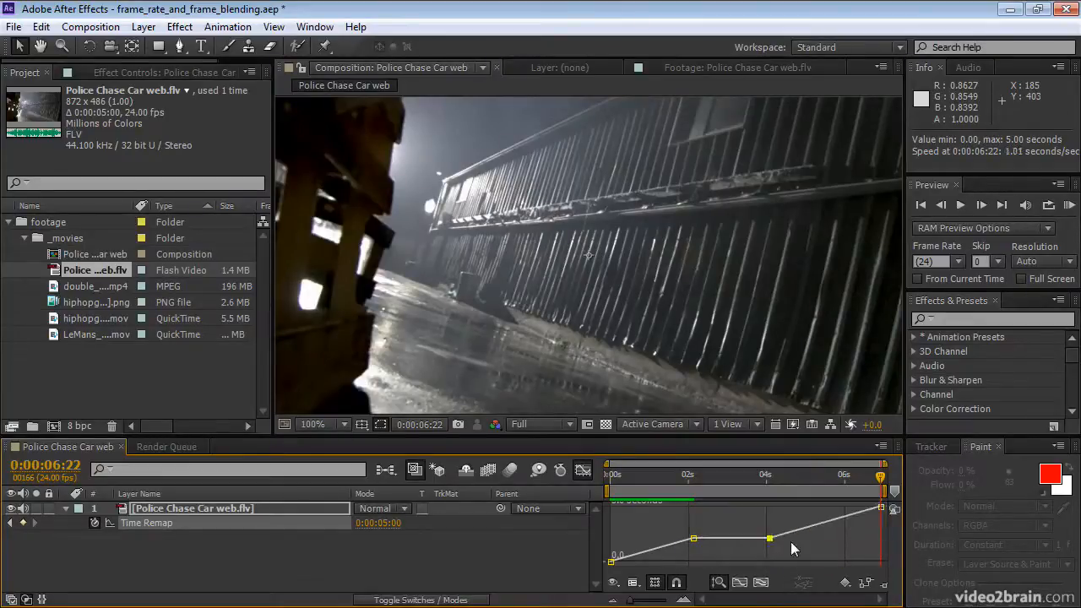
Step: Convert the two middle Time Remap keyframes to smooth Bezier points, lengthen the handles between them, and RAM preview the eased motion
mouse_move(771, 540)
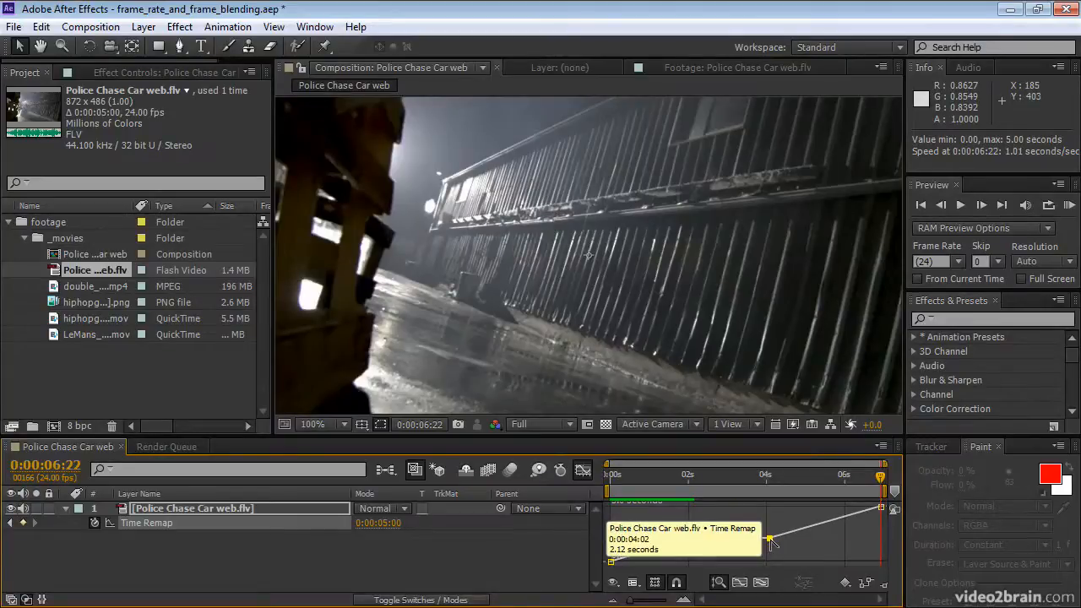
click(771, 540)
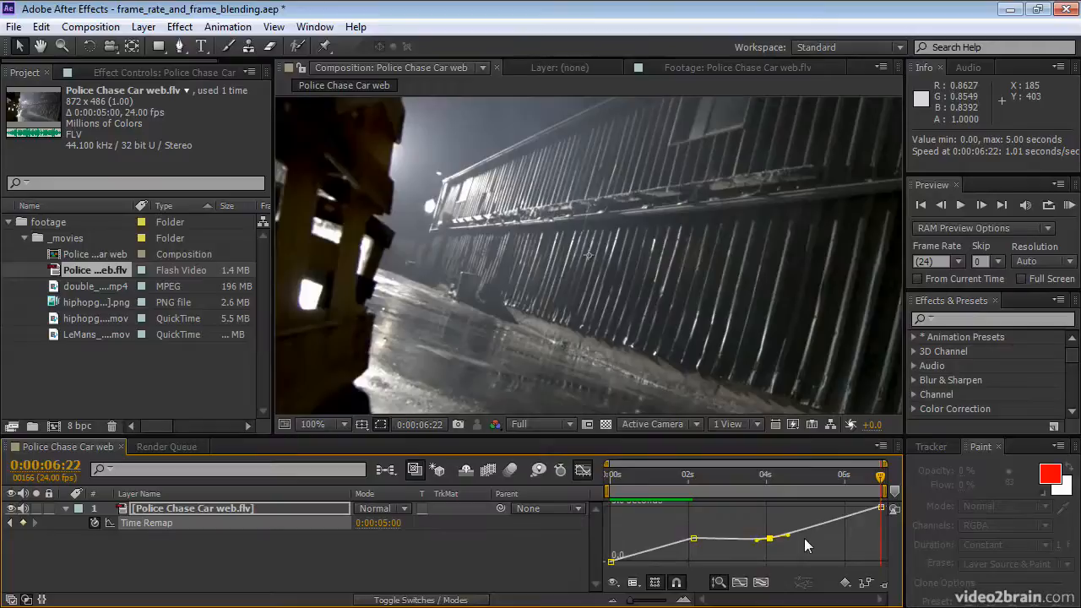
shift+click(694, 542)
drag(758, 543, 796, 535)
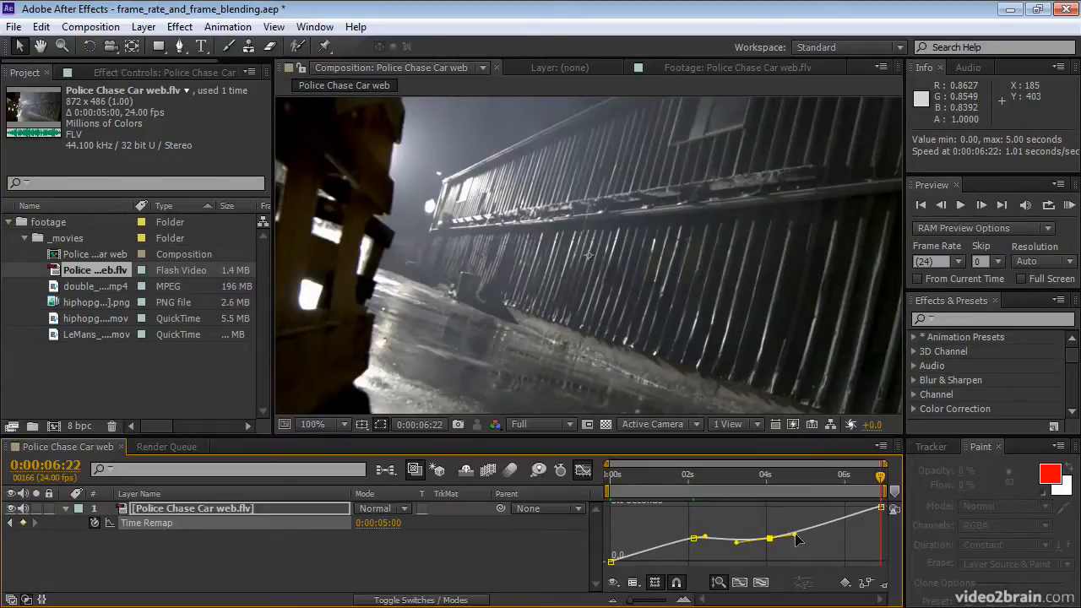
click(693, 538)
drag(706, 533, 731, 541)
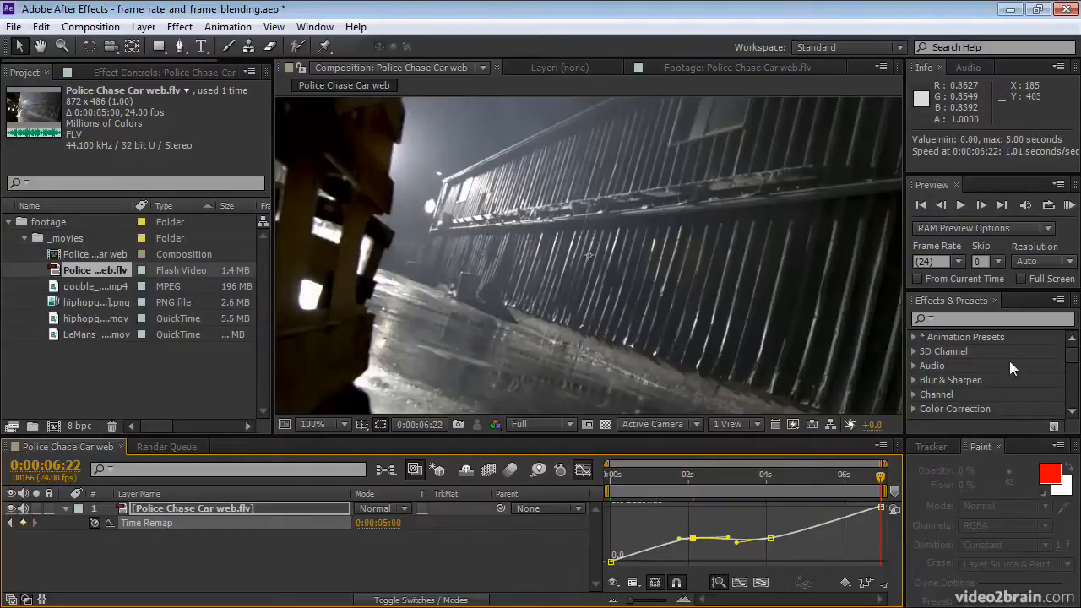
click(1070, 204)
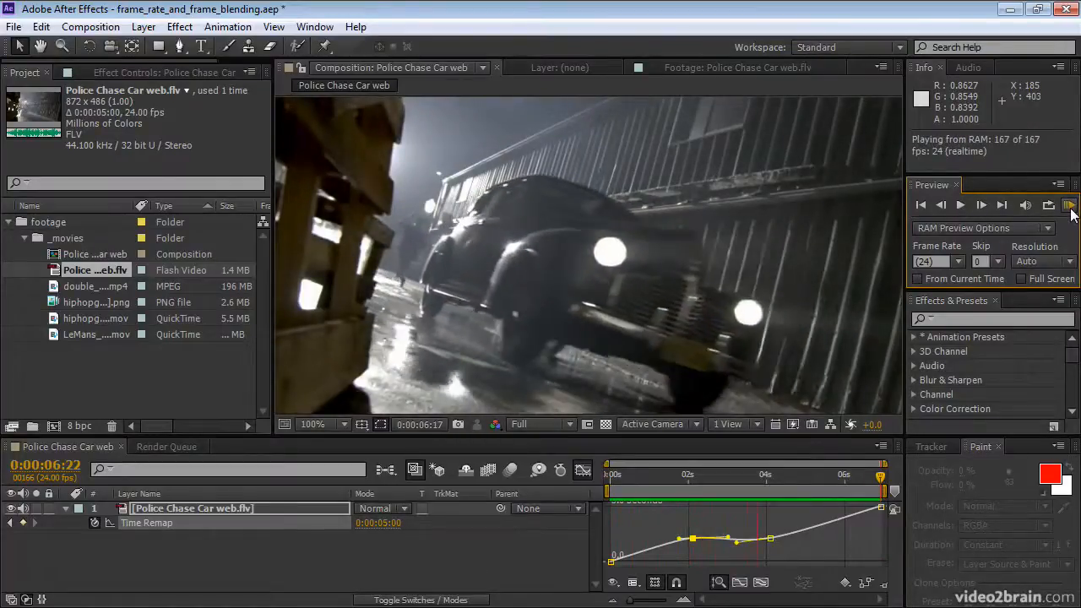
click(1072, 214)
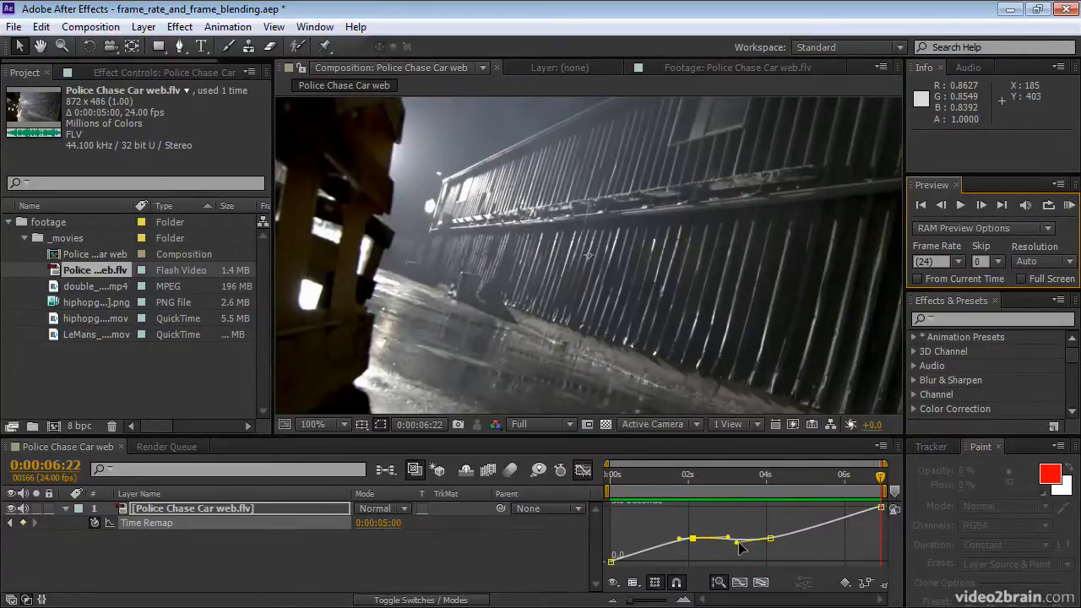
Step: Level the handles between the two middle keyframes into a flat hold, lengthen the first one's incoming handle, and RAM preview the result
drag(736, 542, 736, 539)
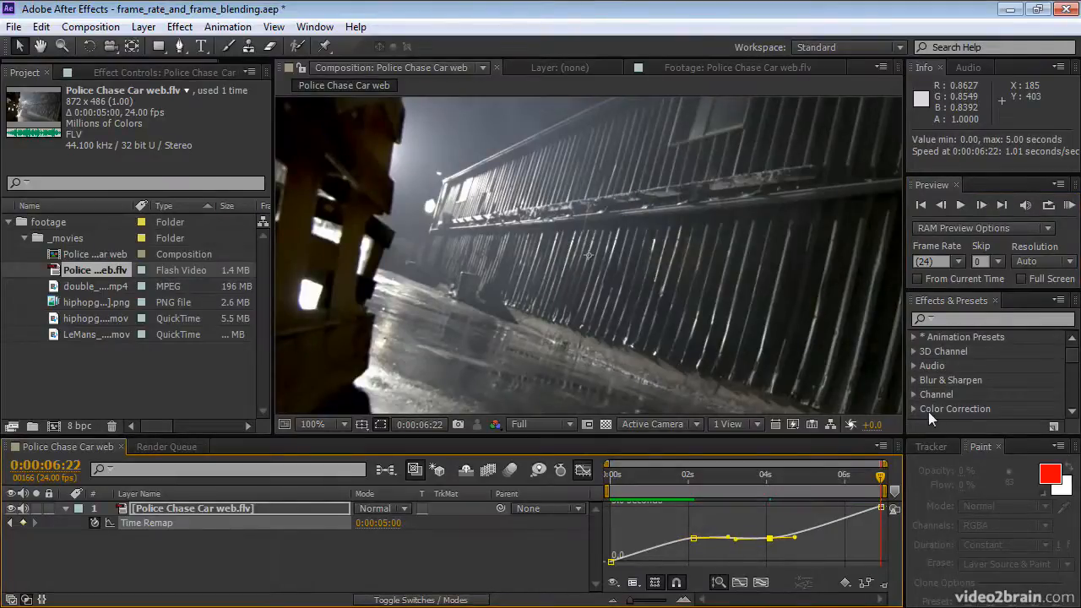
click(693, 538)
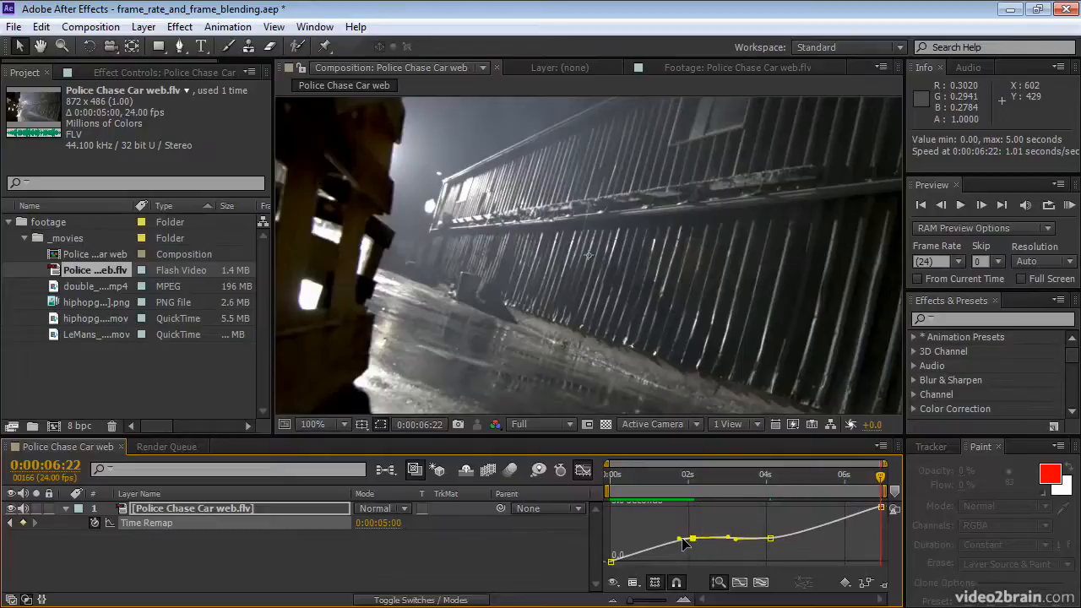
drag(680, 539, 652, 538)
drag(735, 539, 733, 538)
click(797, 558)
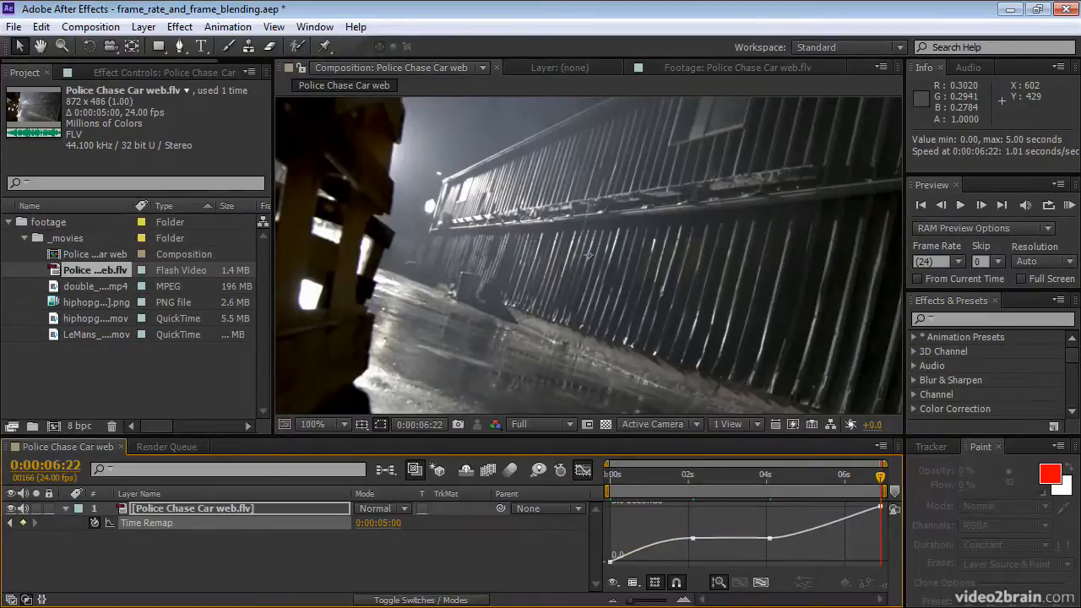
click(1069, 204)
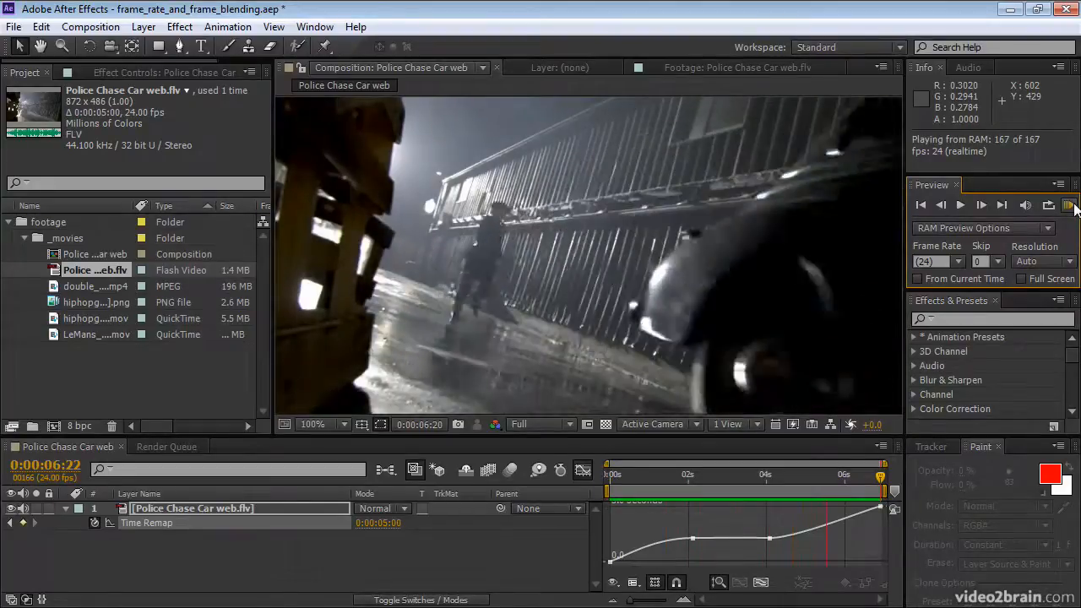
Step: Delete both middle Time Remap keyframes from the graph, keeping only the first and last ones
click(797, 556)
drag(795, 553, 667, 525)
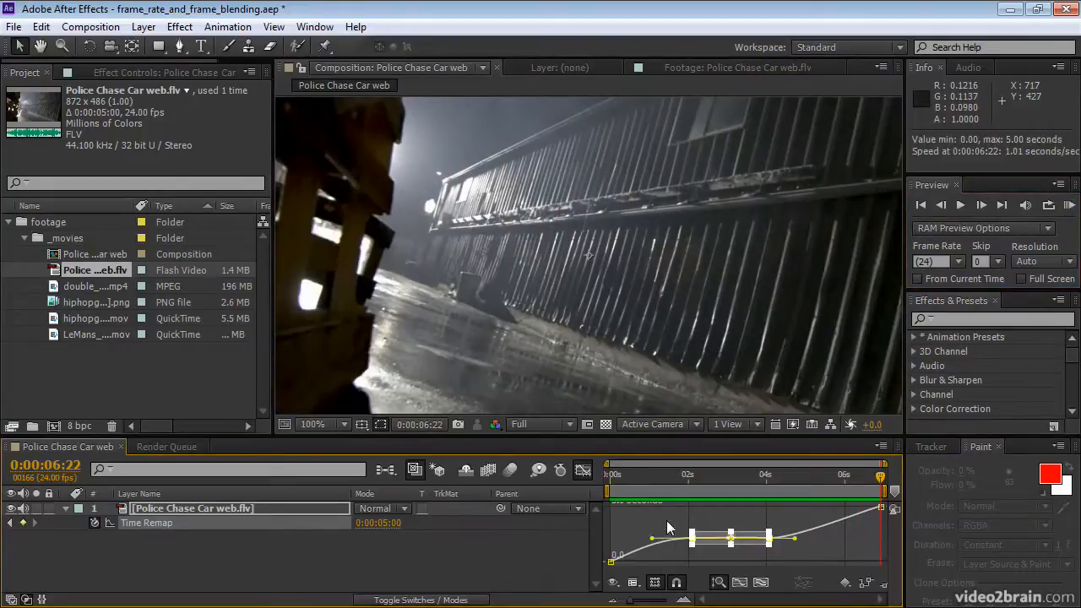
key(Delete)
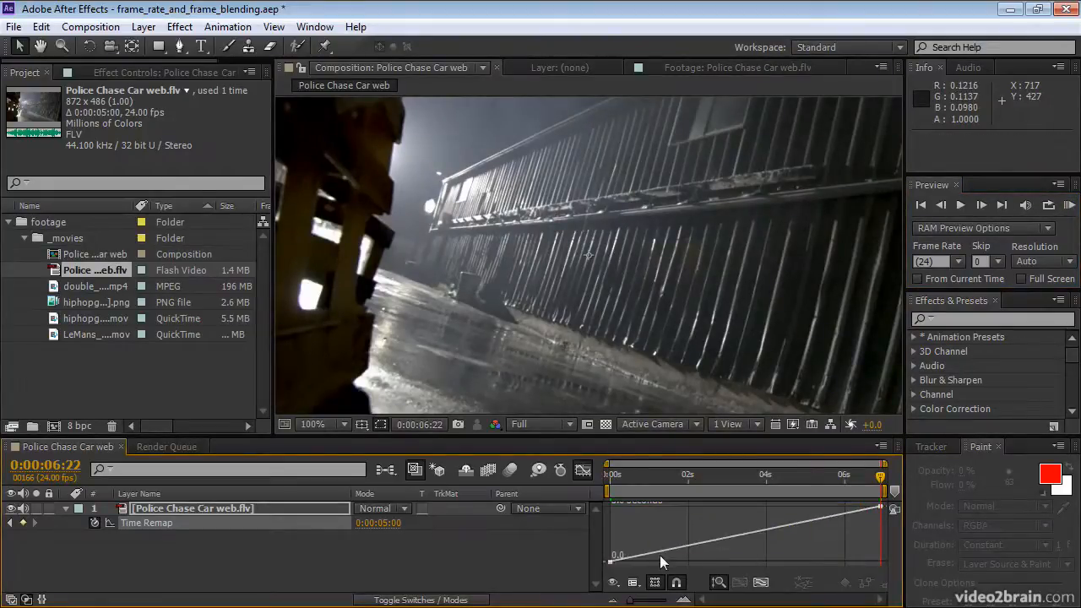
Step: Raise the first Time Remap keyframe to 5 seconds, lower the last one to about 4 seconds, and preview the reversed playback
click(610, 562)
drag(612, 565, 610, 534)
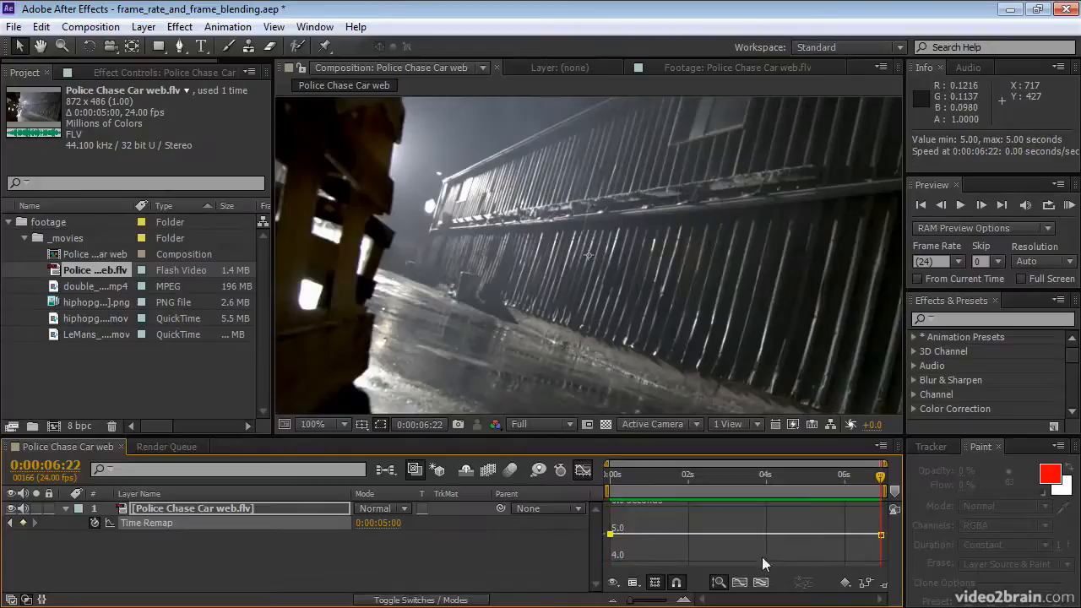
drag(881, 534, 878, 566)
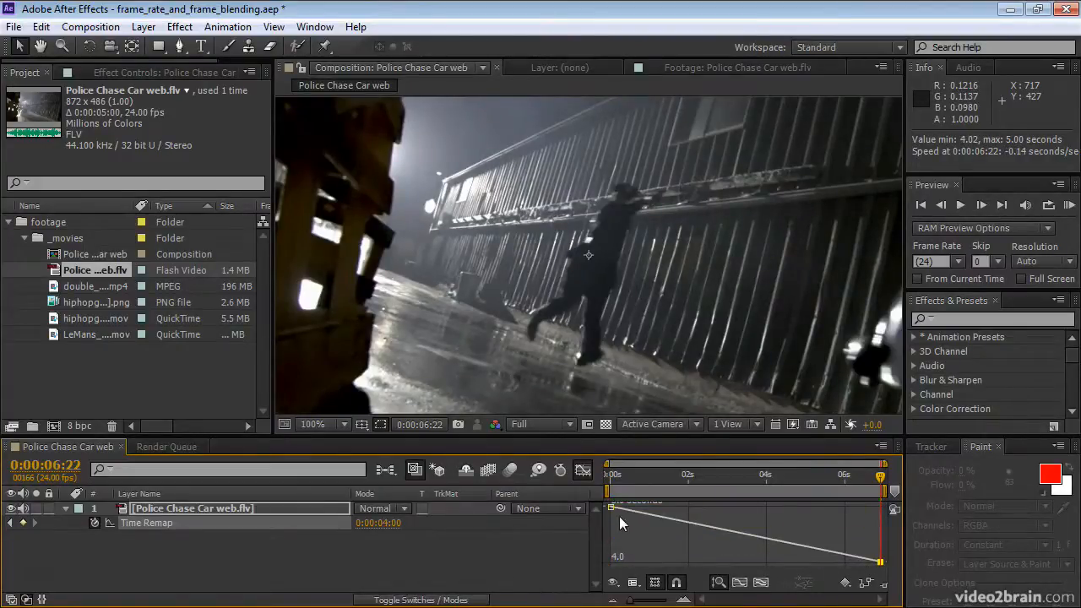
mouse_move(880, 562)
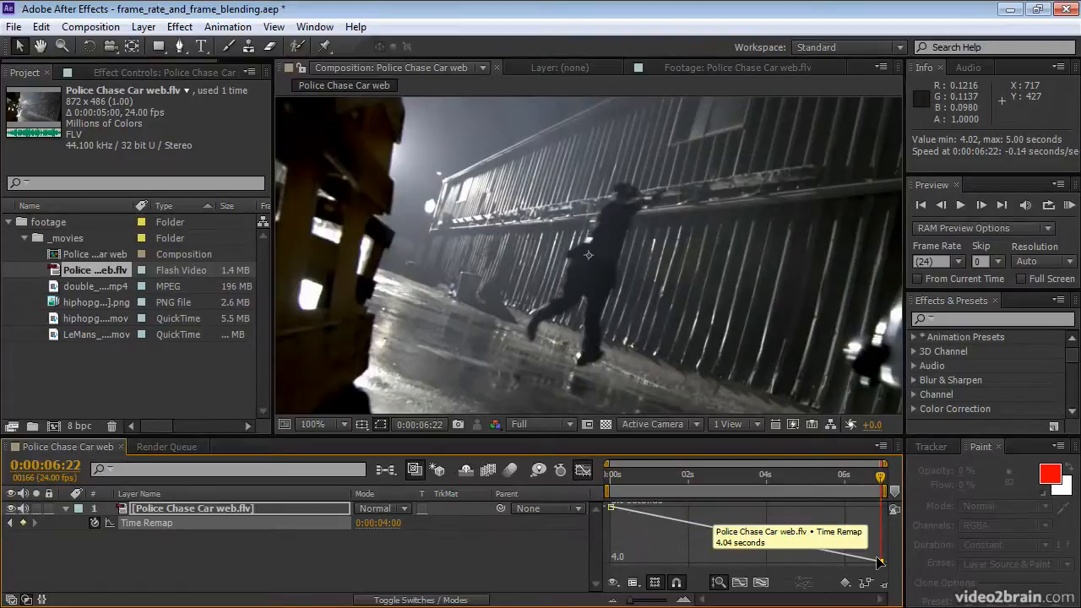
click(1069, 205)
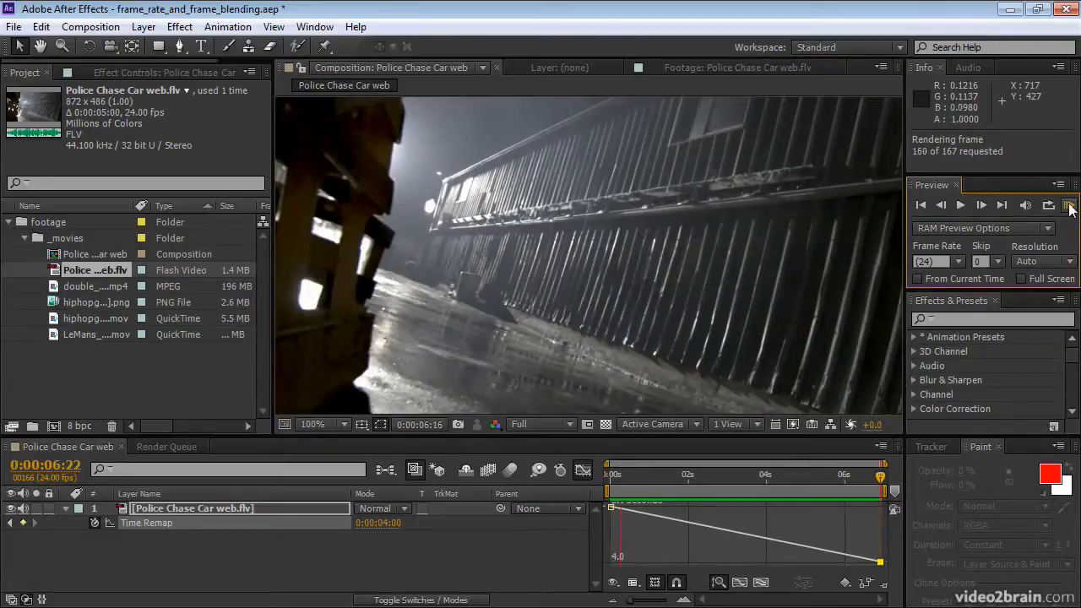
click(1070, 205)
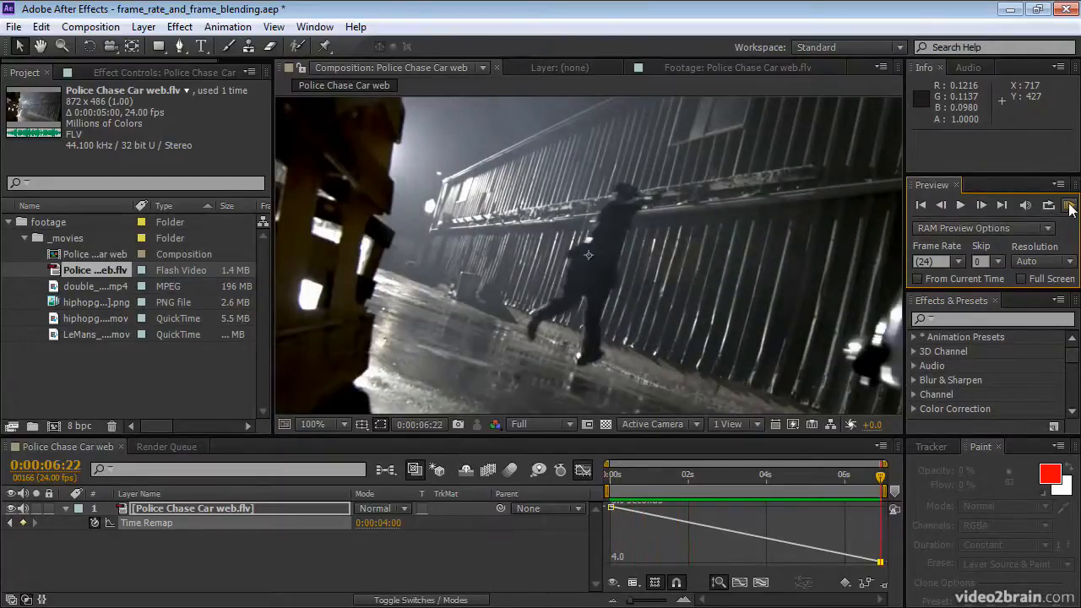
Step: Return to the keyframe view, set the Time Remap value at 0:00:06:22 to 0:00:00:00, and RAM preview the full reversal
click(584, 470)
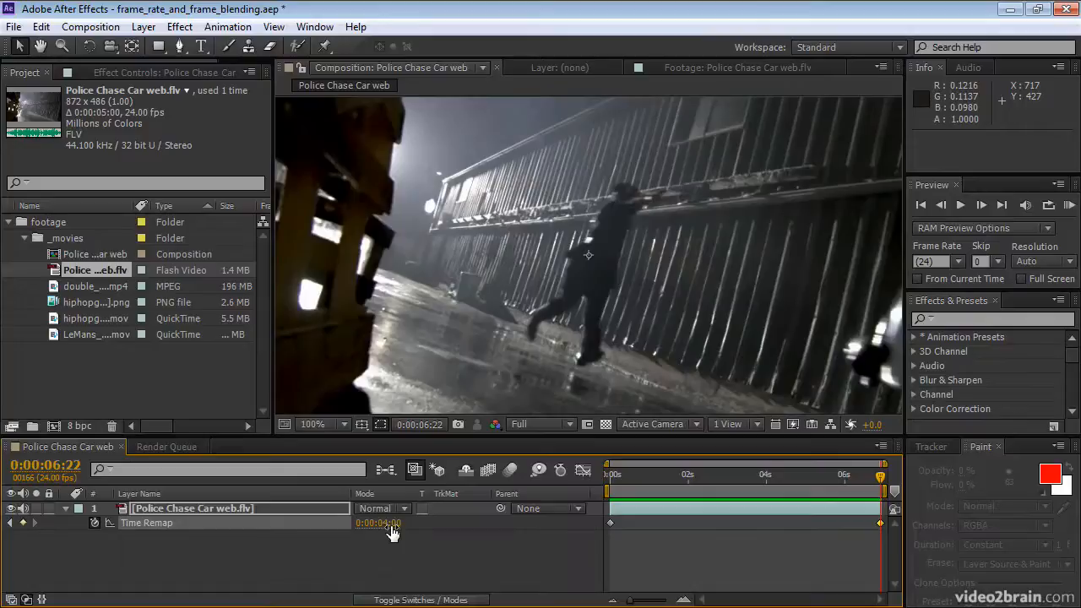
key(Home)
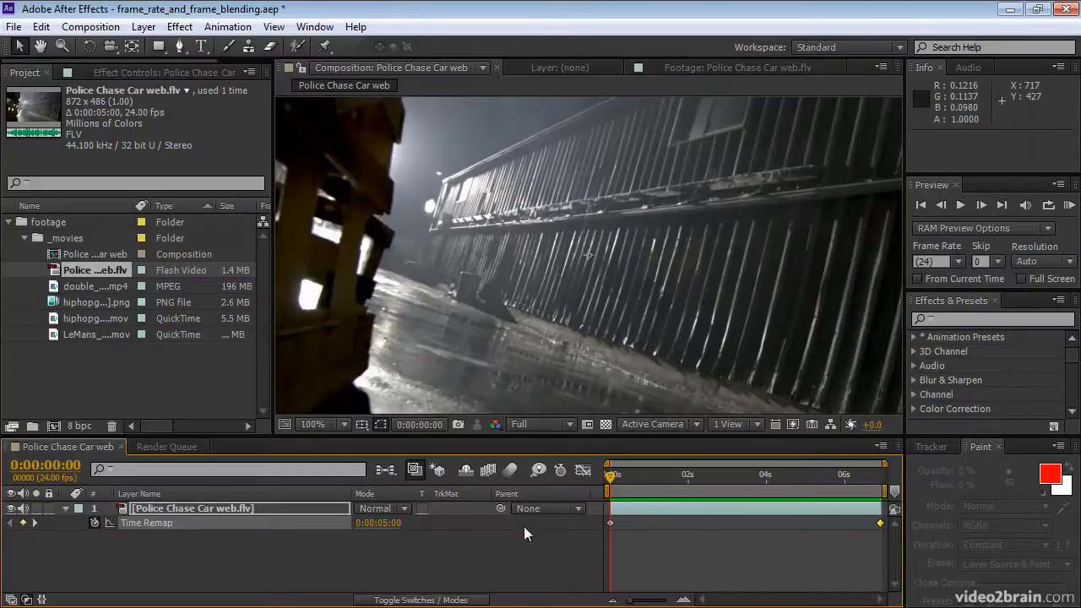
drag(611, 478, 900, 474)
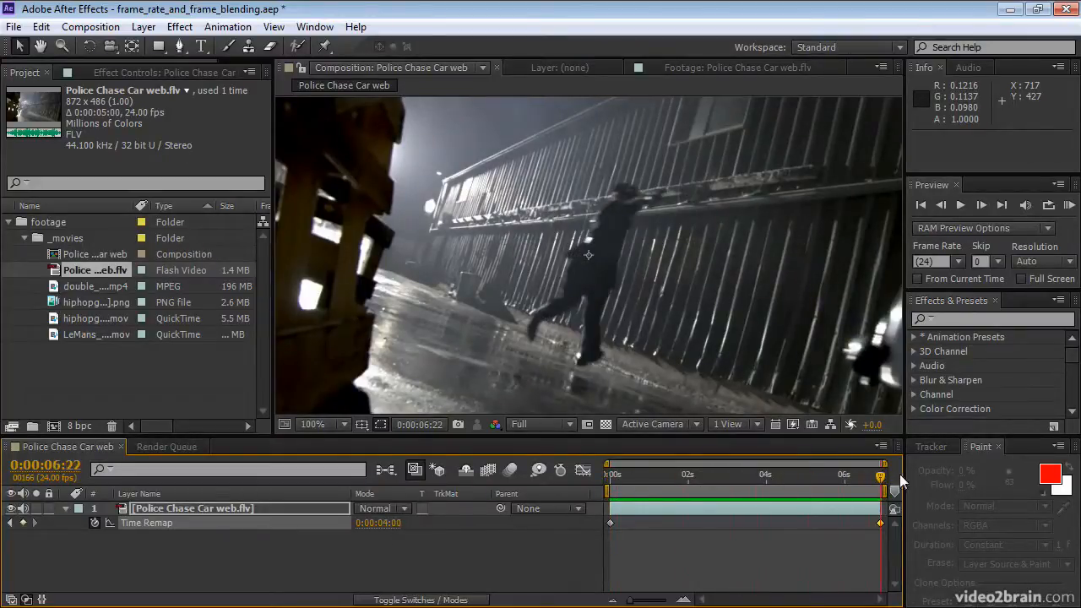
click(389, 524)
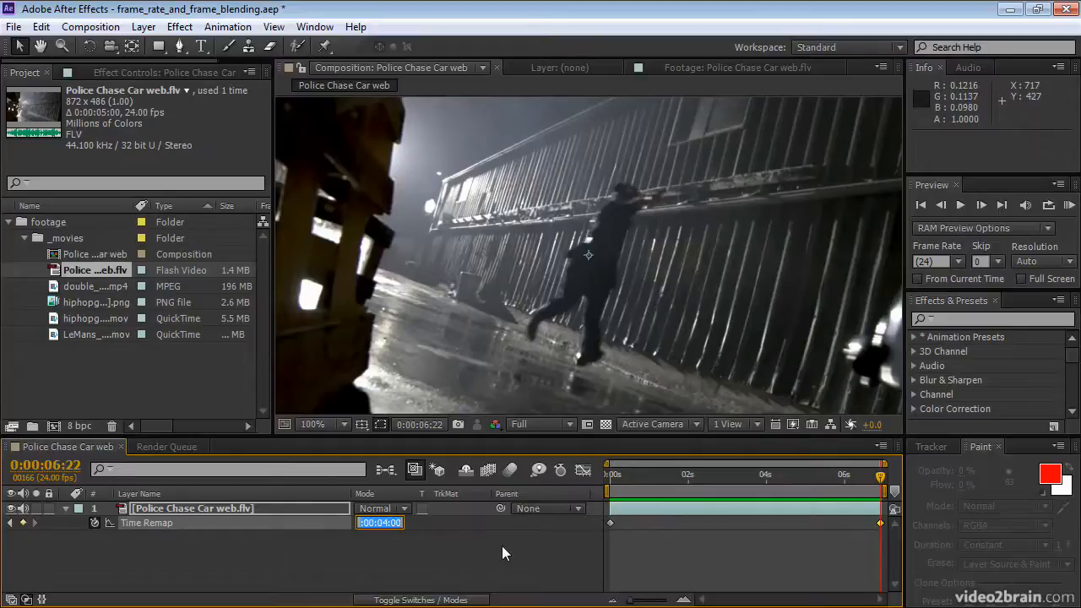
text(0)
key(Return)
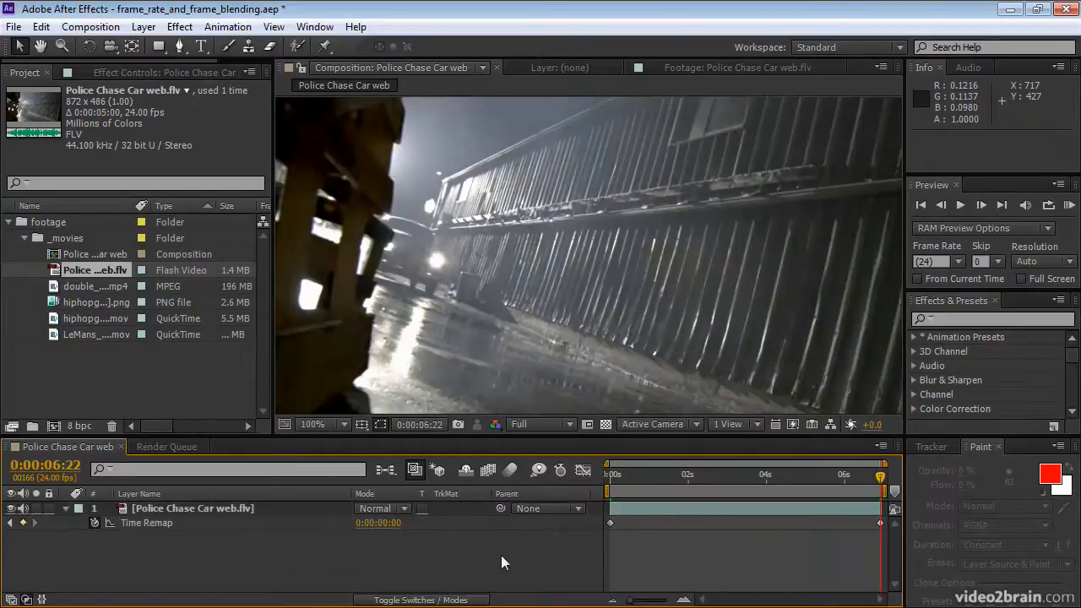
click(1069, 206)
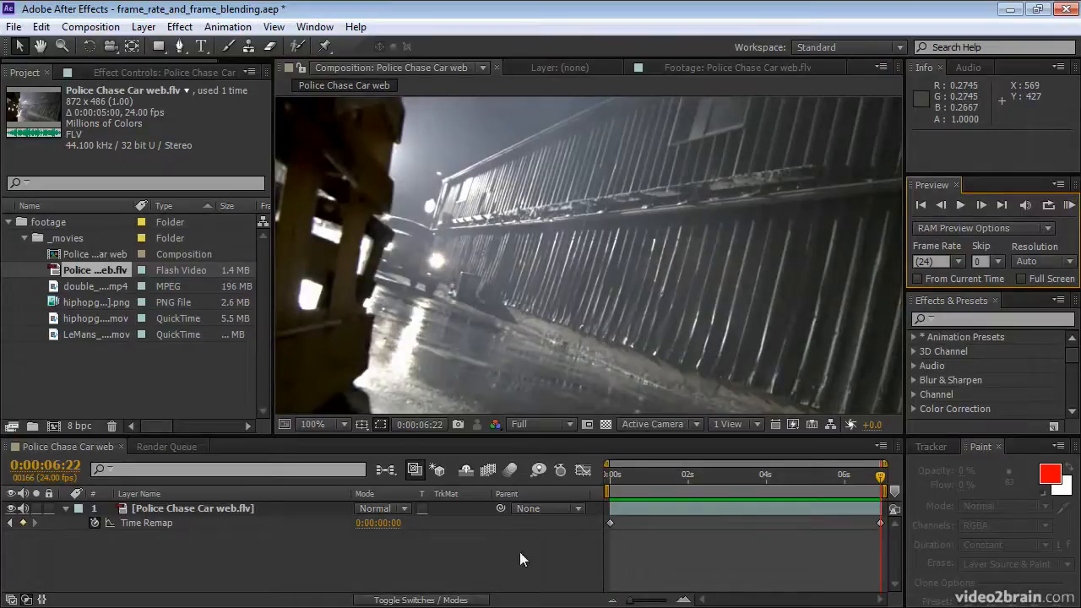
Step: Turn off Time Remap on the Police Chase Car layer to remove its two keyframes
click(419, 561)
click(135, 523)
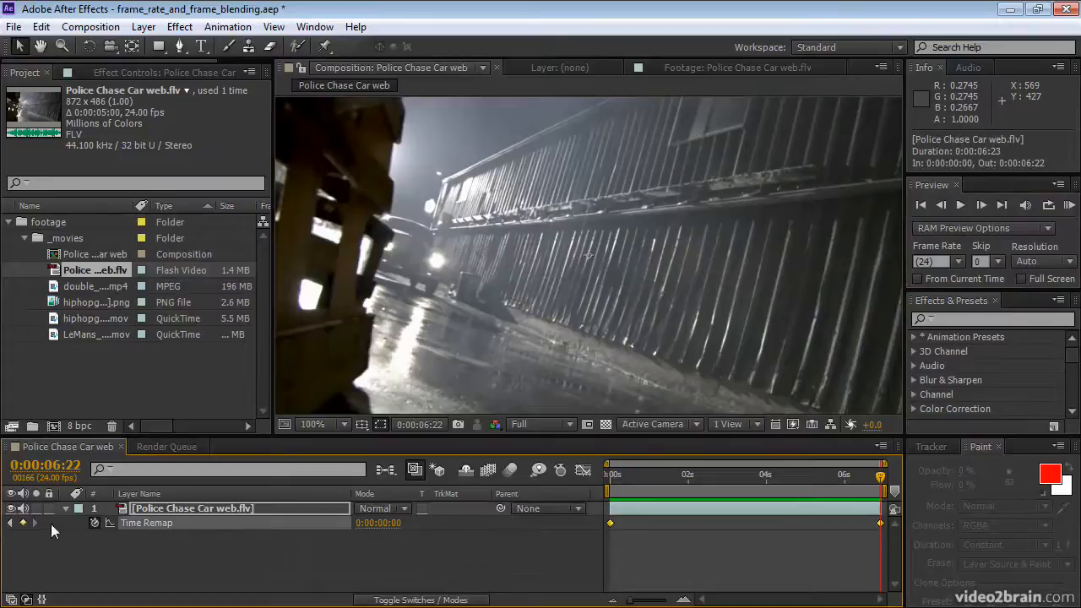
click(95, 524)
Step: Move to the composition's start, apply Time-Reverse Layer to the Police Chase Car layer, and RAM preview the backward playback
drag(809, 479, 598, 477)
click(144, 26)
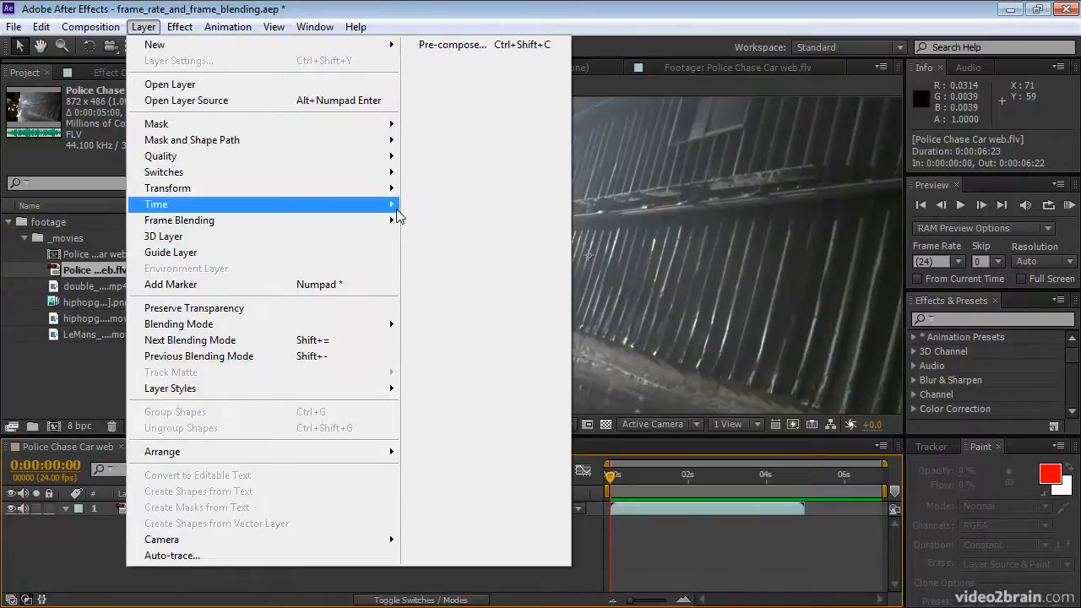
mouse_move(394, 206)
click(467, 225)
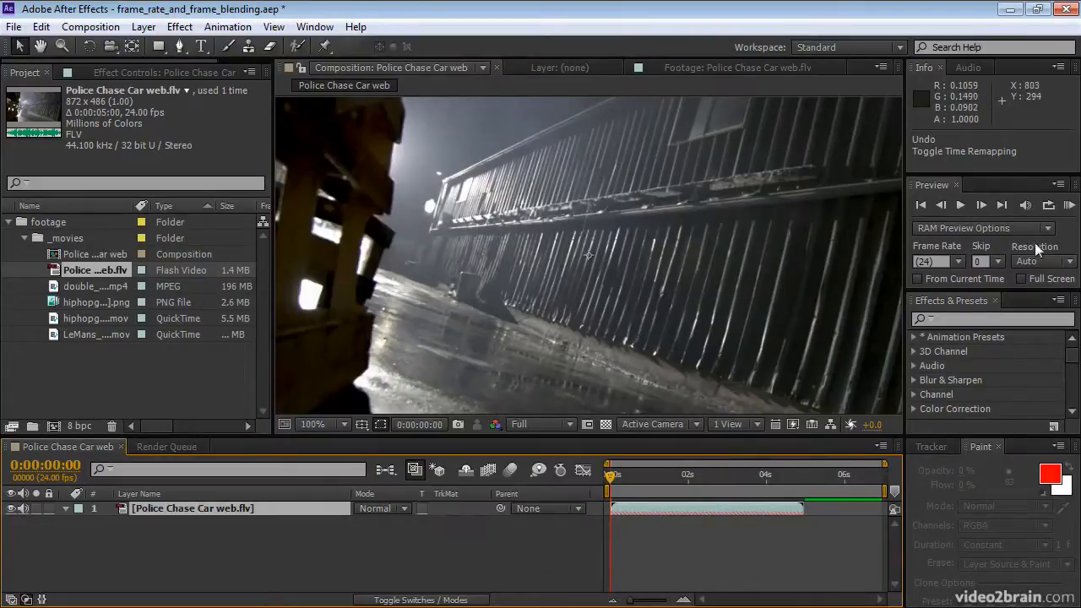
click(1069, 206)
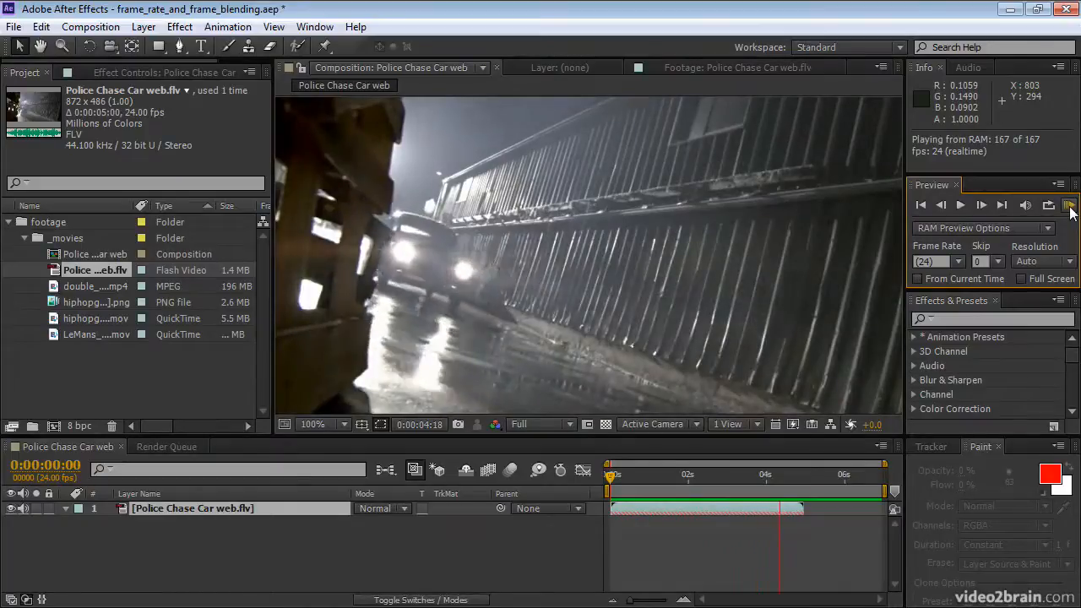
click(1071, 211)
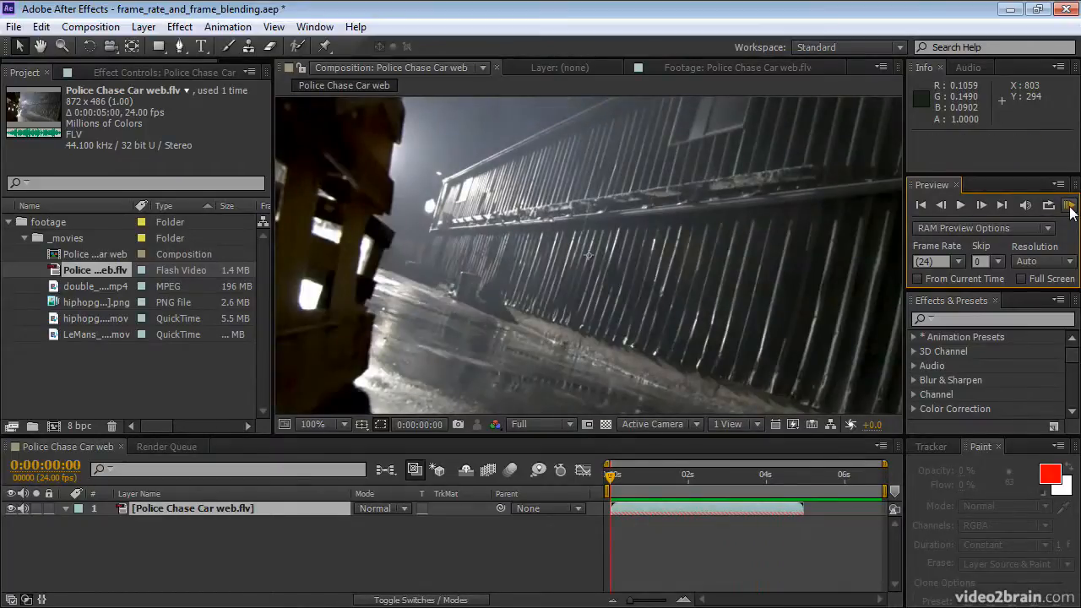